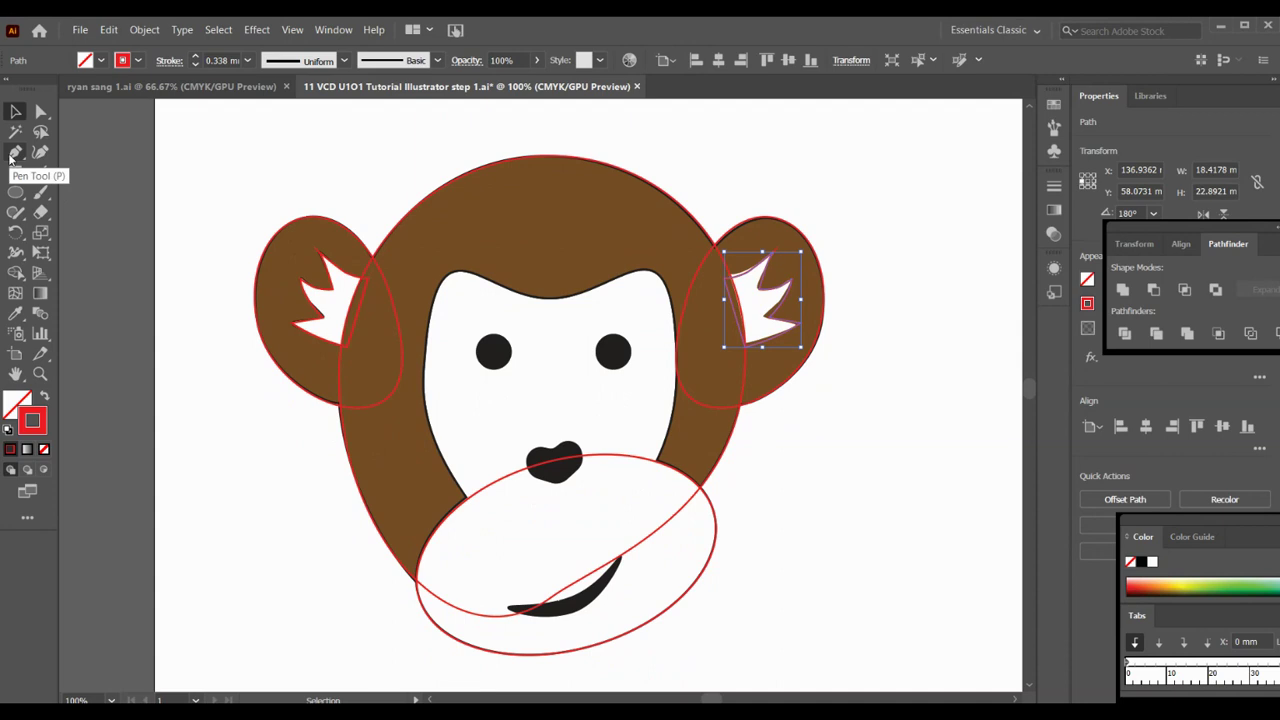
- Select the Pen Tool to start tracing the monkey face template
left_click(15, 153)
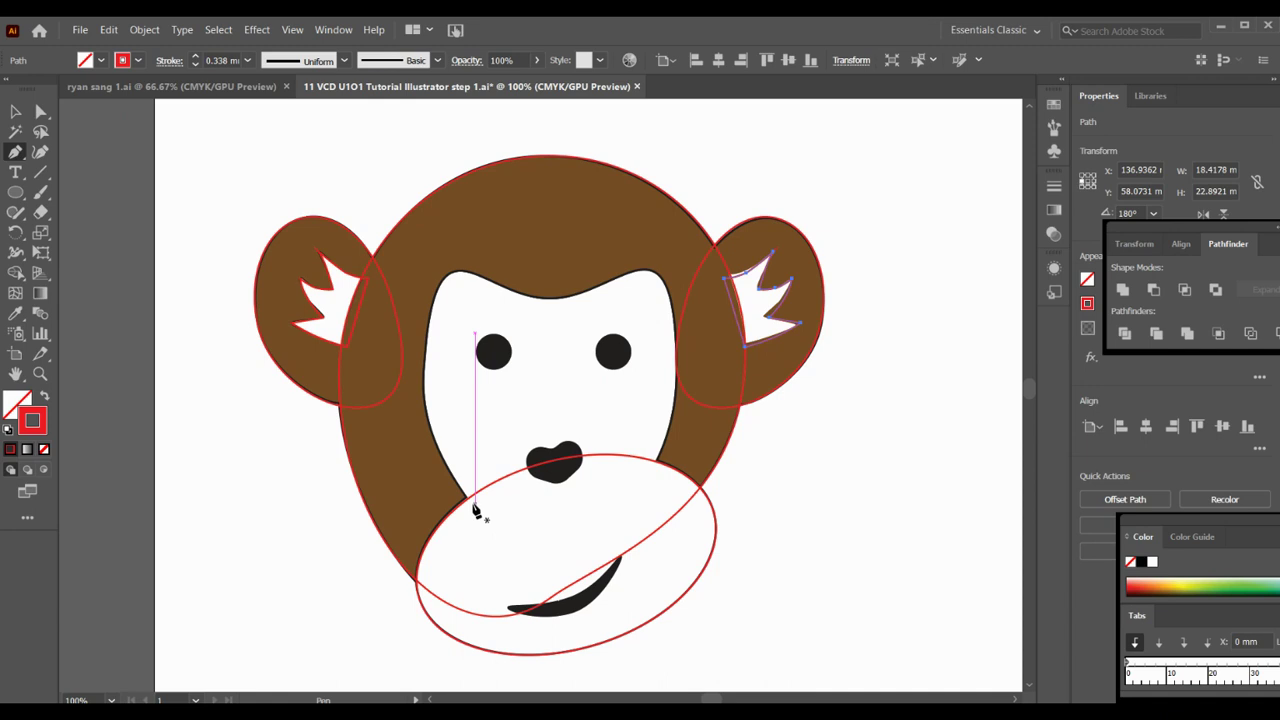
- Trace a curved path around the white inner face, over the brow and across the bottom
left_click_drag(476, 507, 487, 520)
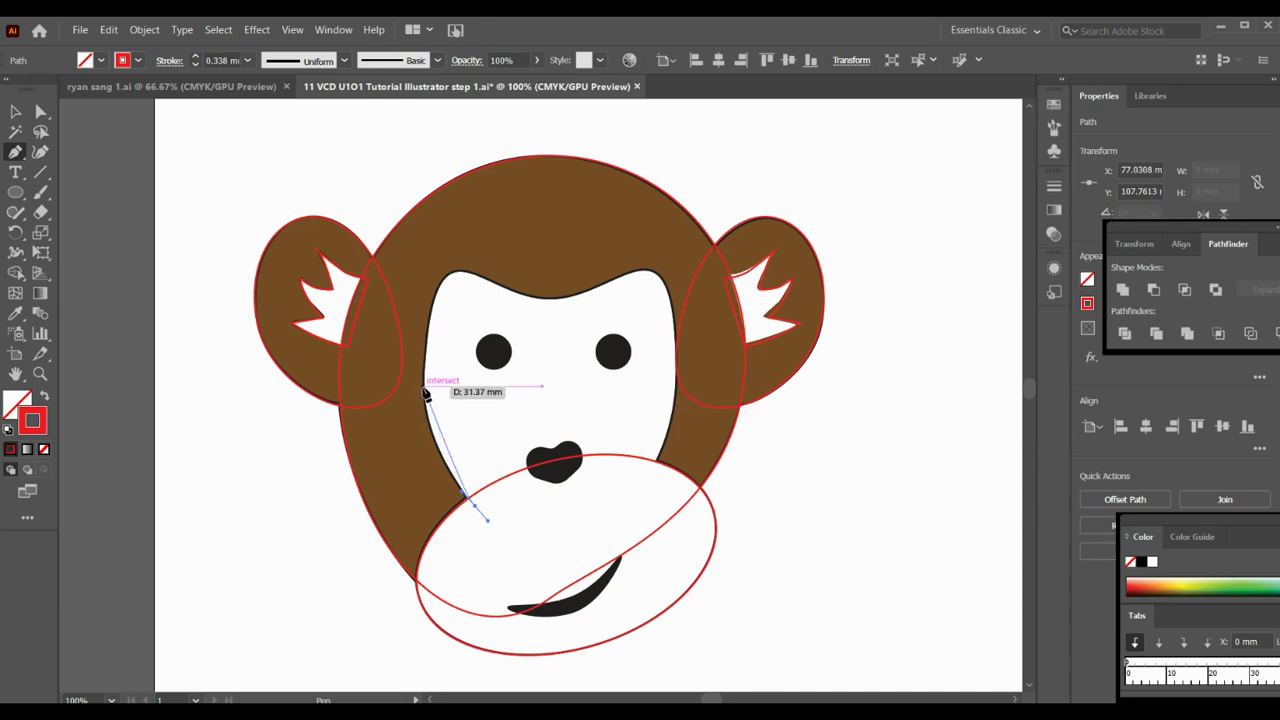
left_click_drag(425, 393, 437, 298)
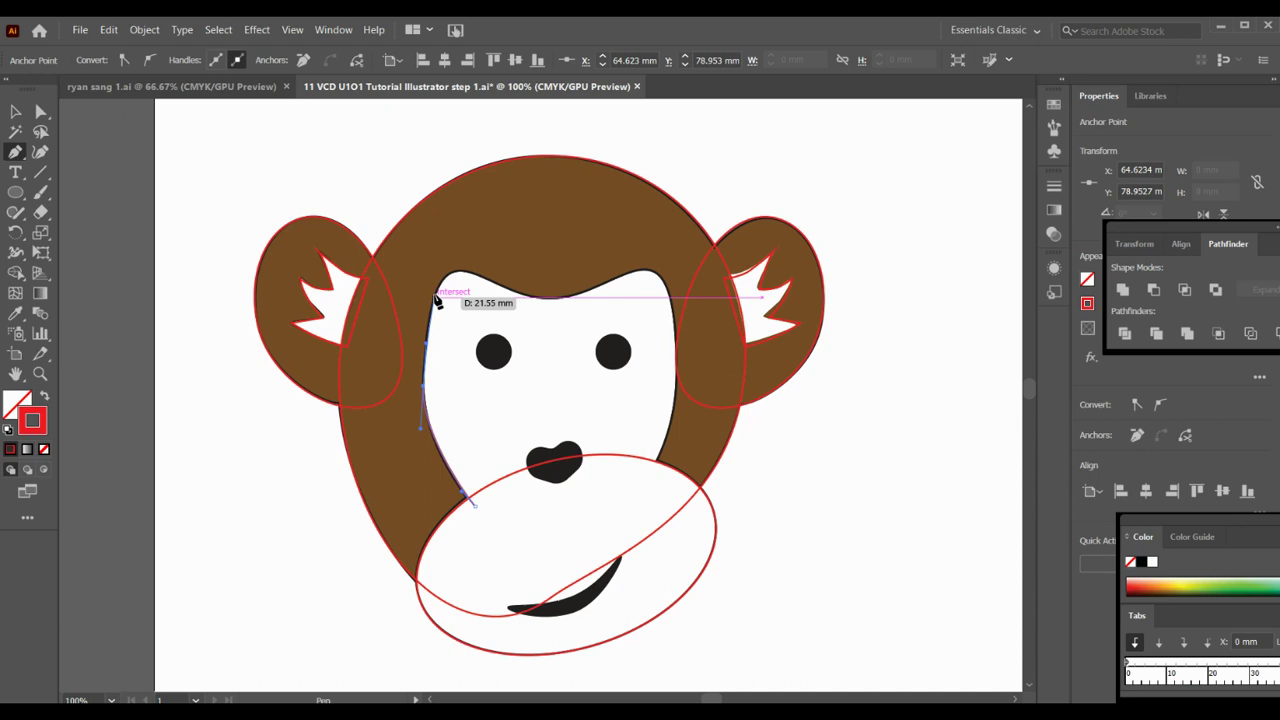
left_click_drag(437, 298, 479, 284)
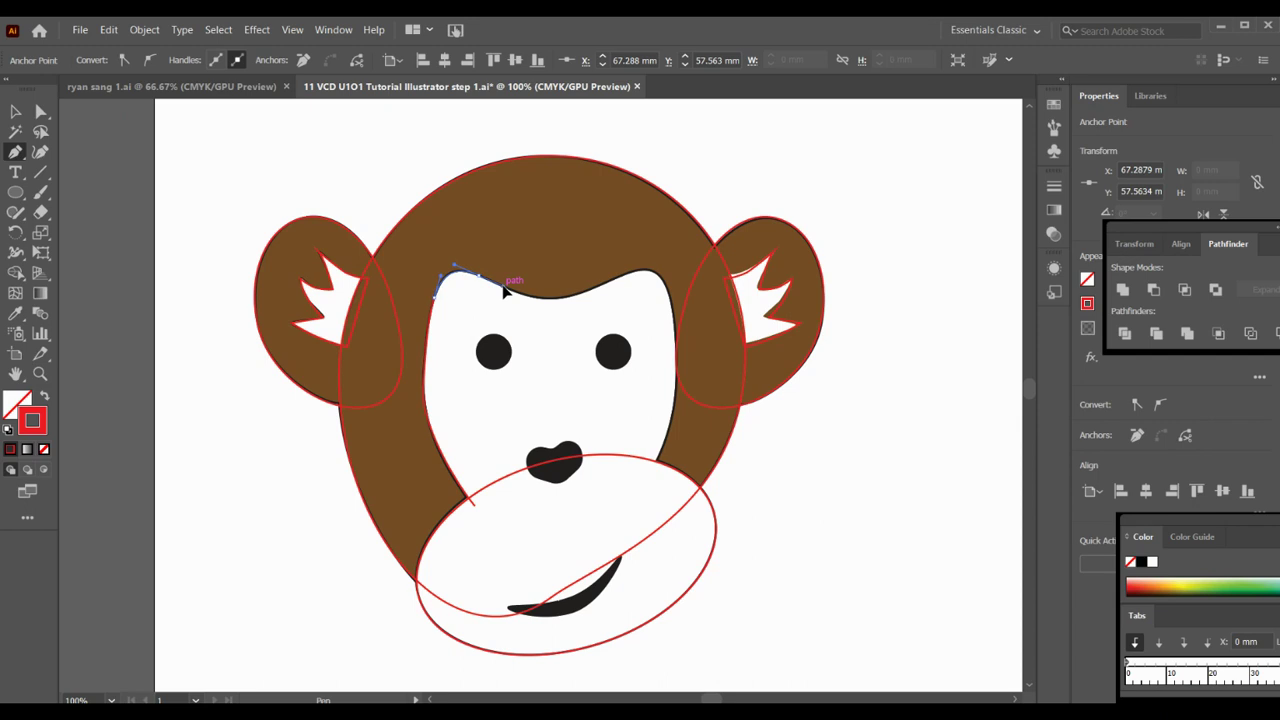
left_click_drag(568, 293, 577, 300)
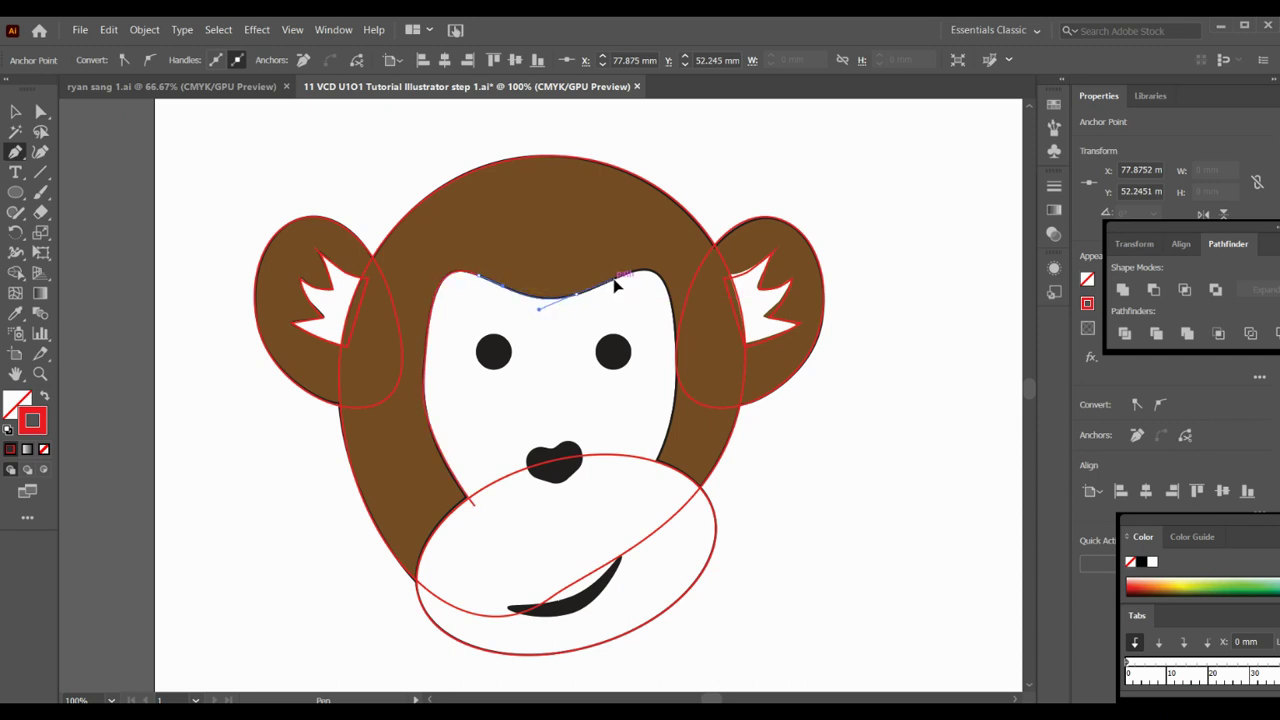
left_click_drag(628, 273, 670, 285)
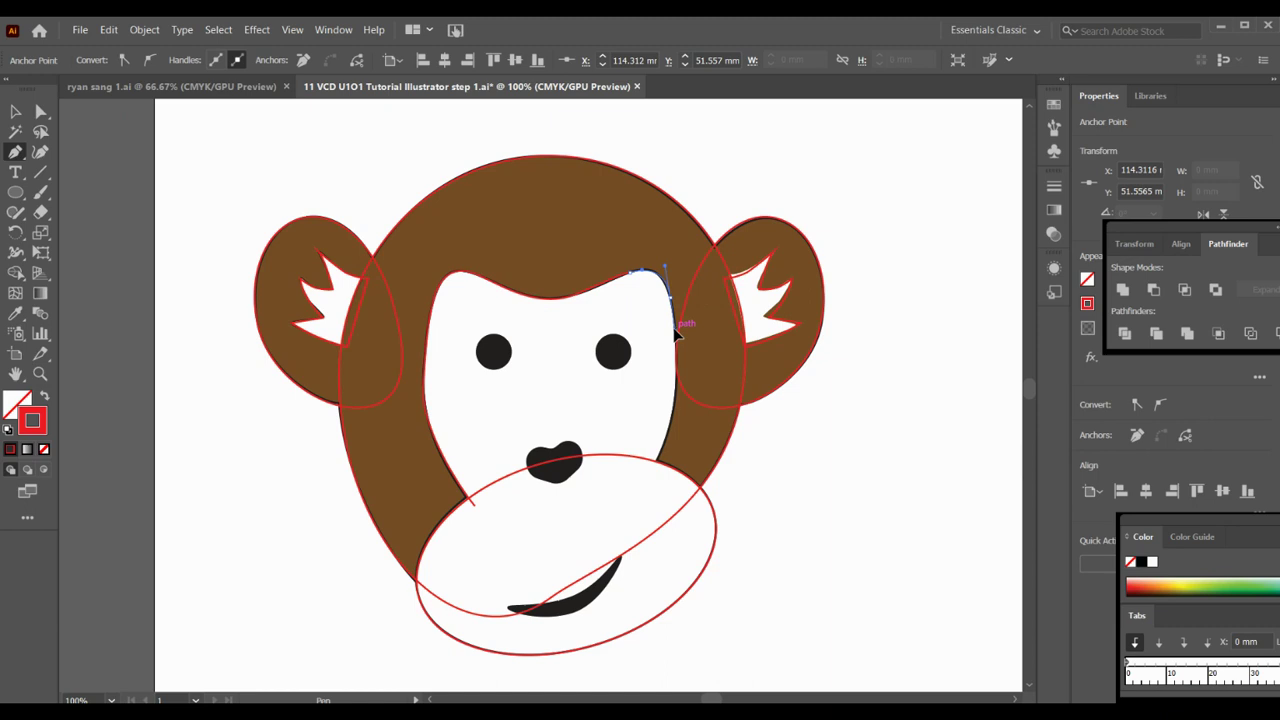
left_click_drag(672, 400, 673, 430)
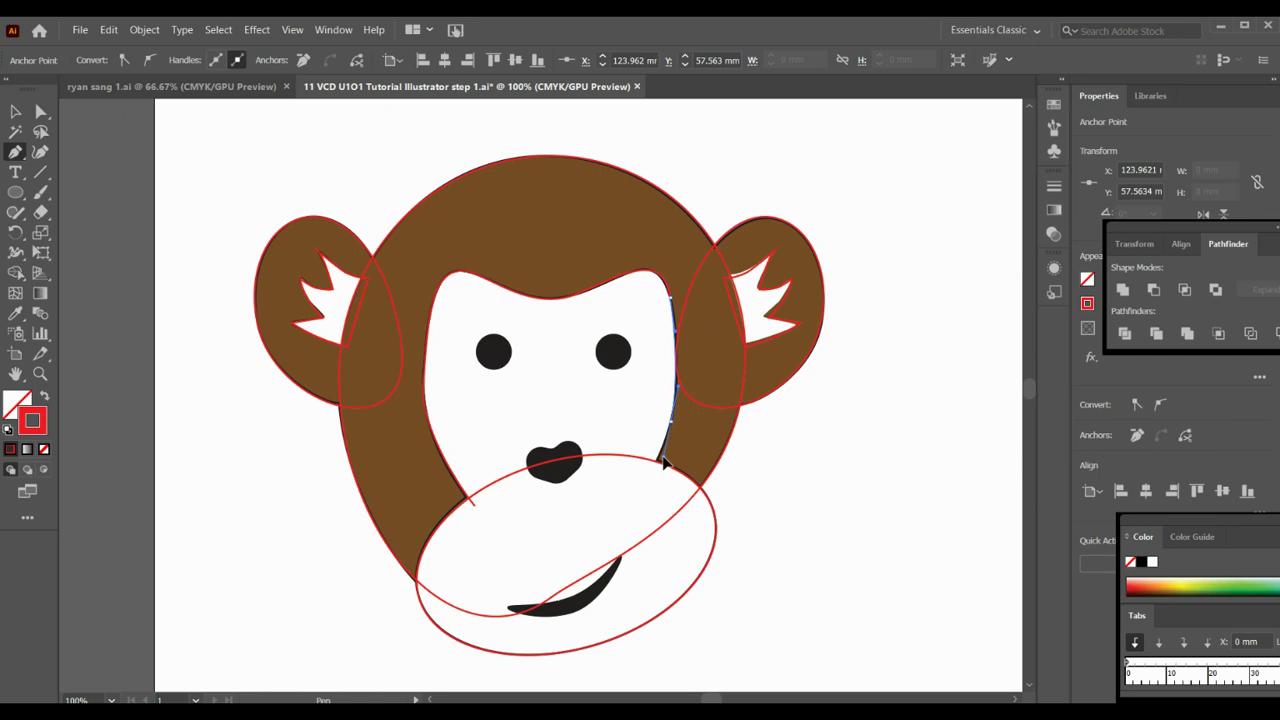
left_click_drag(665, 462, 645, 492)
left_click_drag(490, 500, 478, 511)
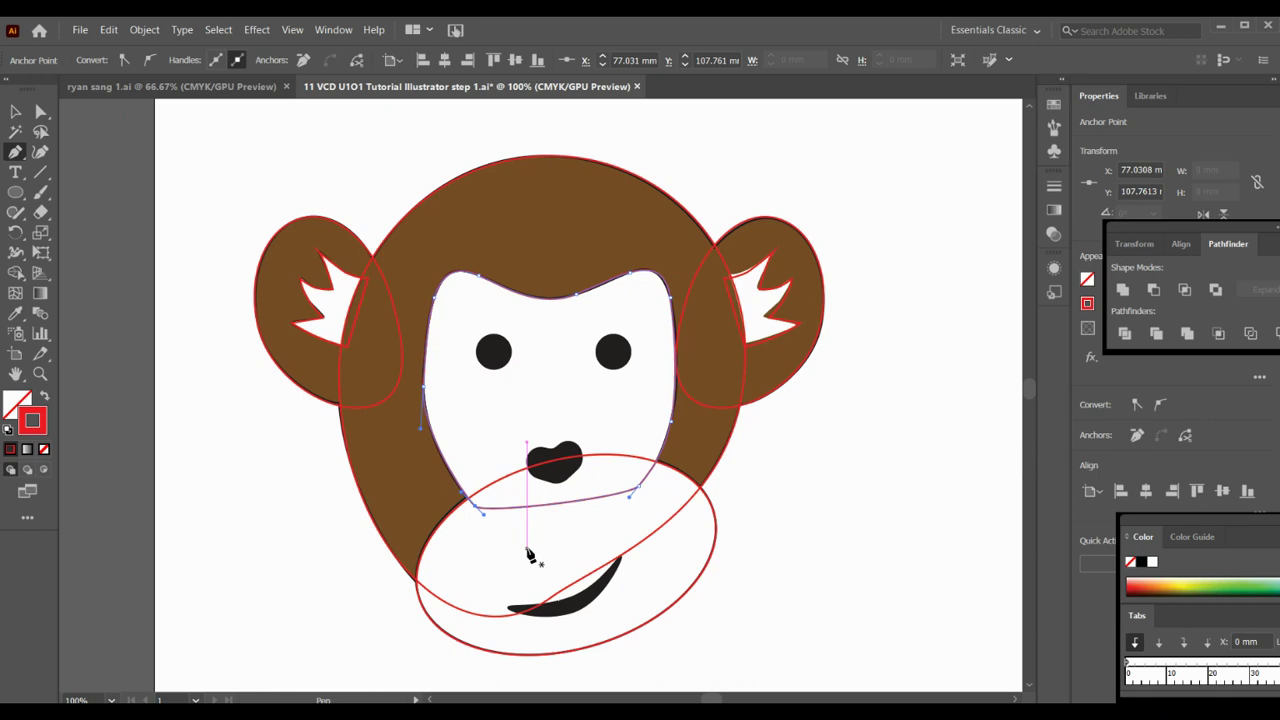
scroll(388, 495, "down", 3)
scroll(388, 495, "up", 2)
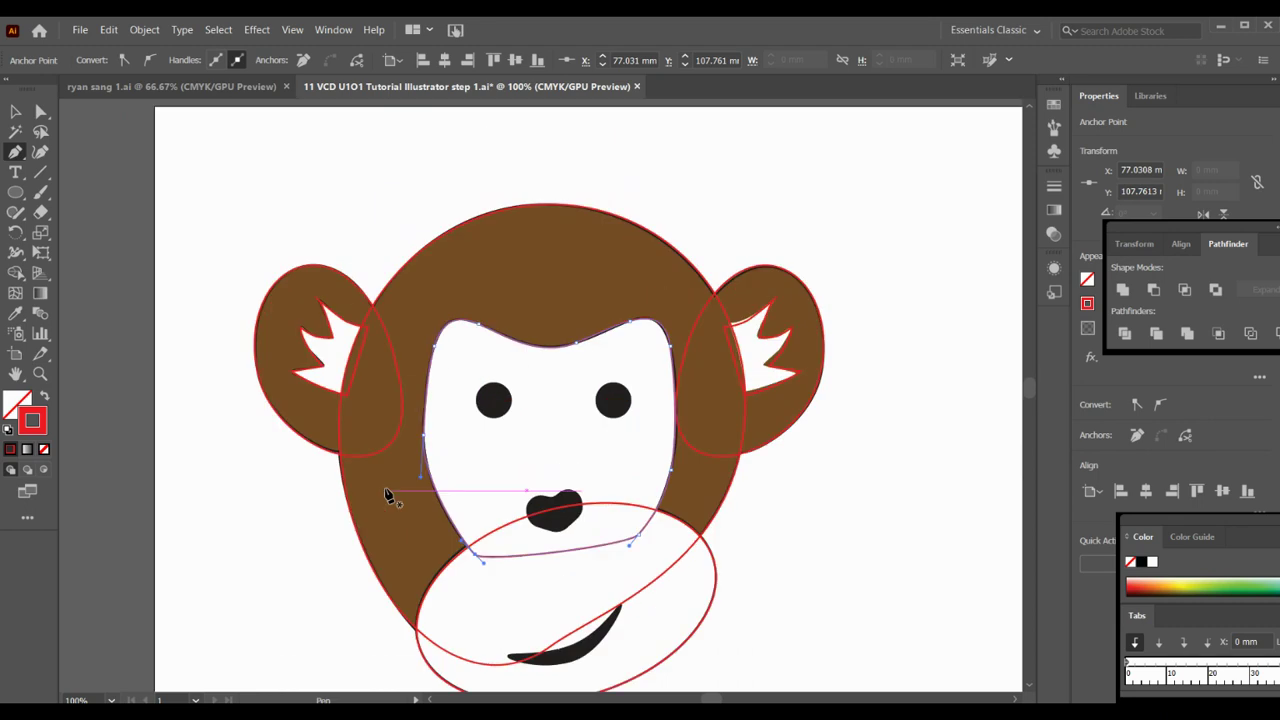
scroll(385, 490, "down", 3)
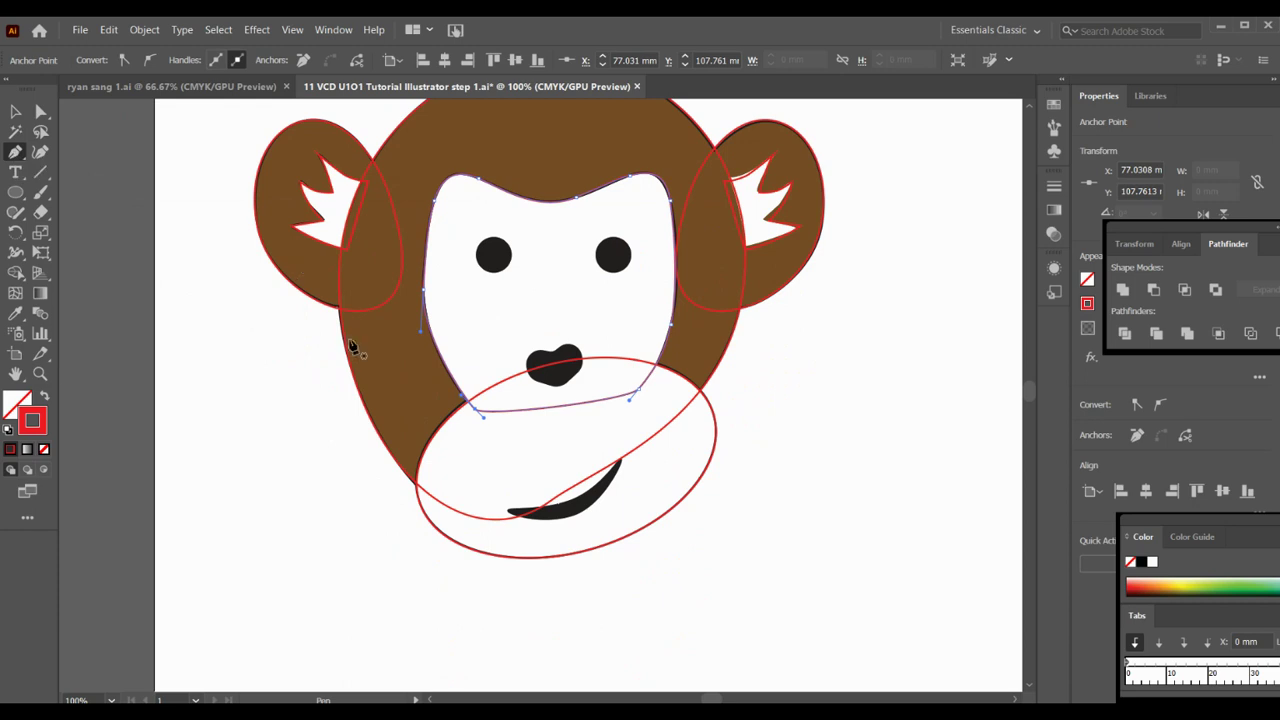
- Magnify the mouth to 300% with three Zoom clicks, then return to the Pen Tool
left_click(40, 374)
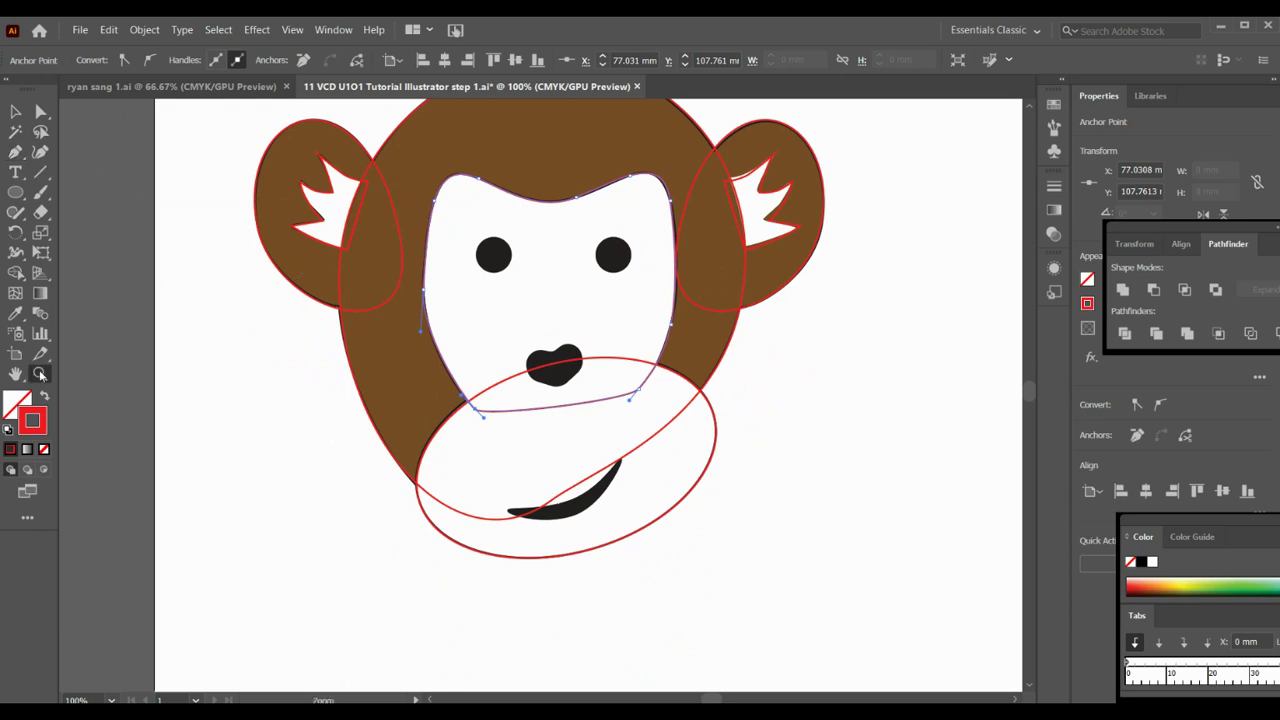
left_click(573, 497)
left_click(486, 352)
left_click(592, 446)
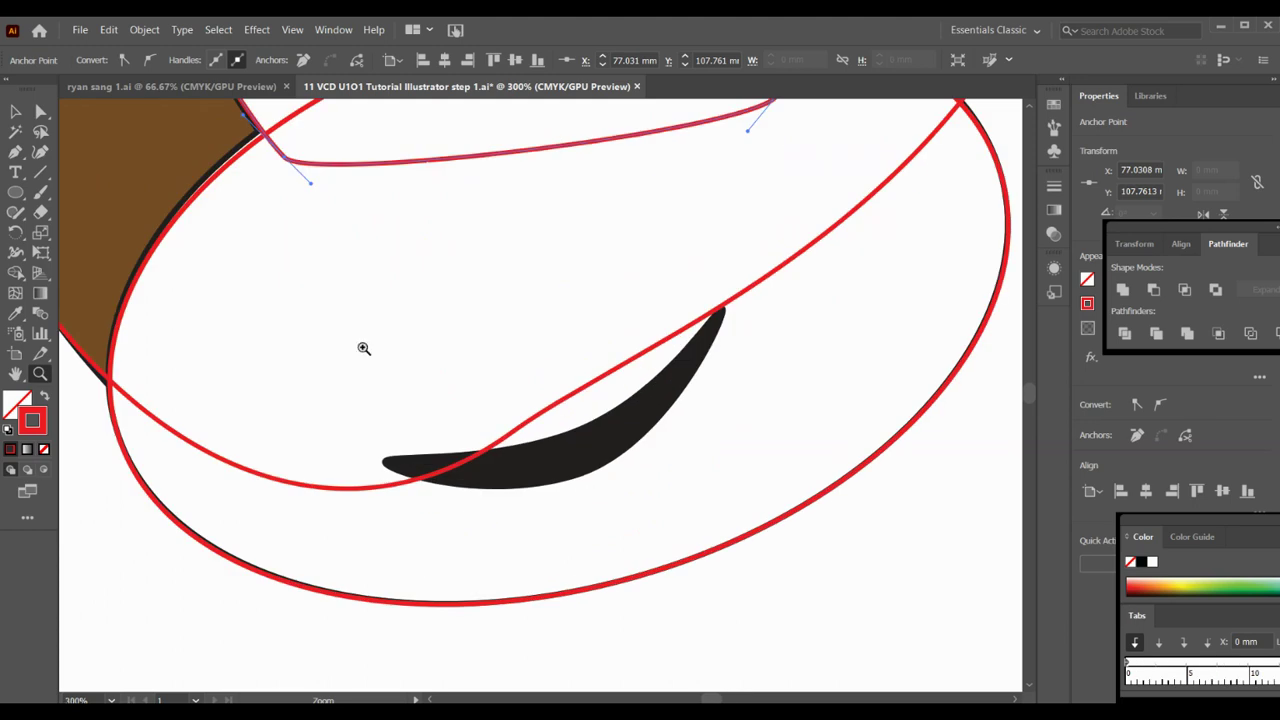
left_click(16, 152)
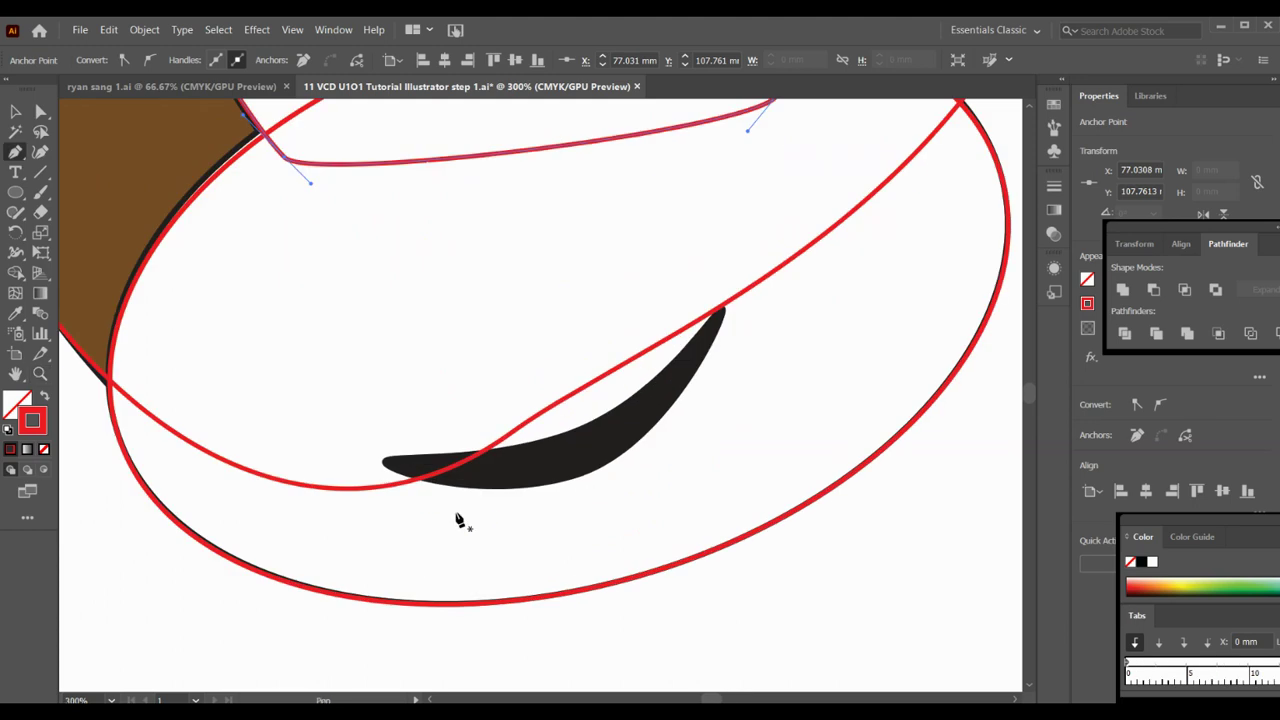
- Outline the crescent mouth with curved anchors, closing the path at its left tip
left_click(408, 478)
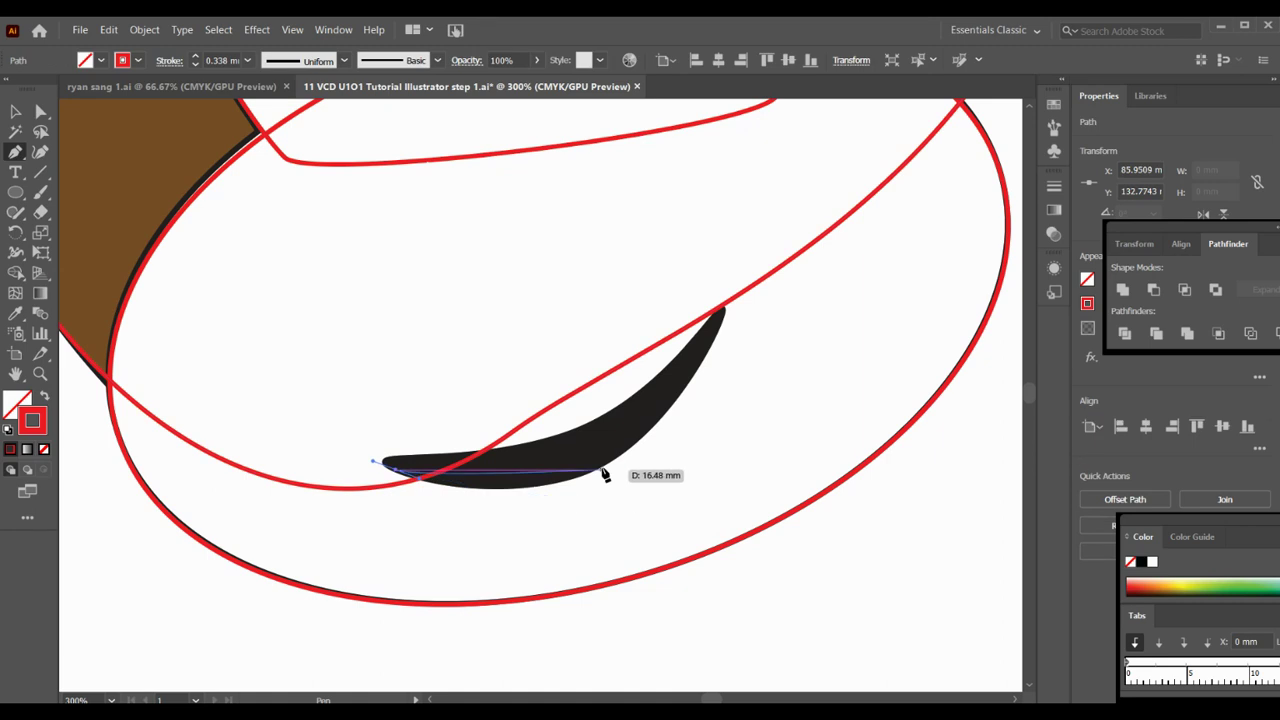
left_click_drag(605, 473, 678, 430)
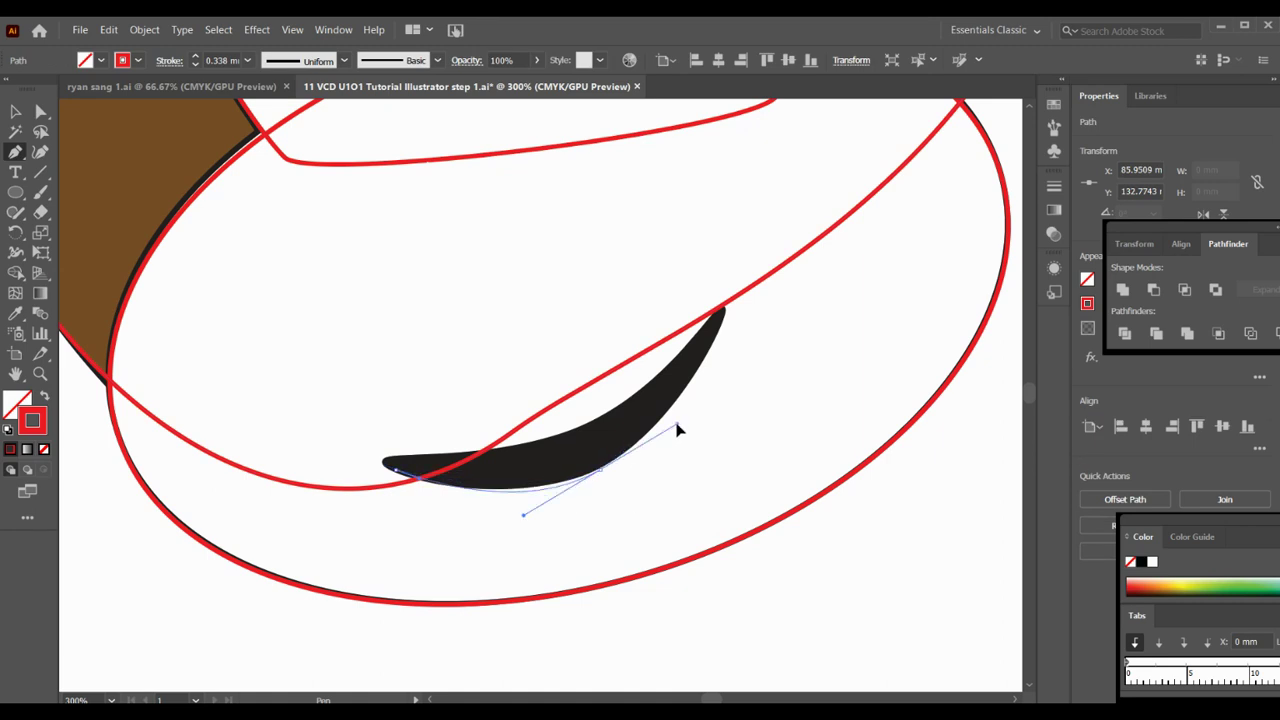
left_click_drag(703, 372, 718, 336)
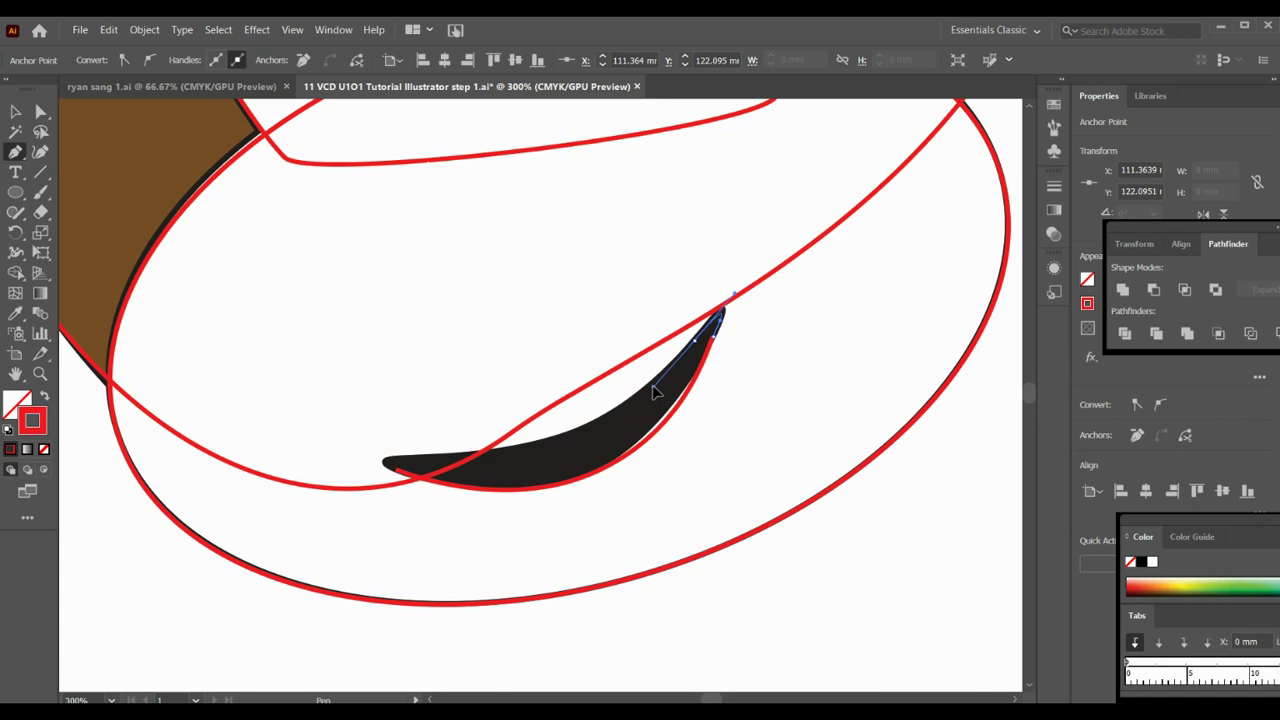
left_click_drag(565, 437, 596, 430)
left_click_drag(530, 448, 400, 478)
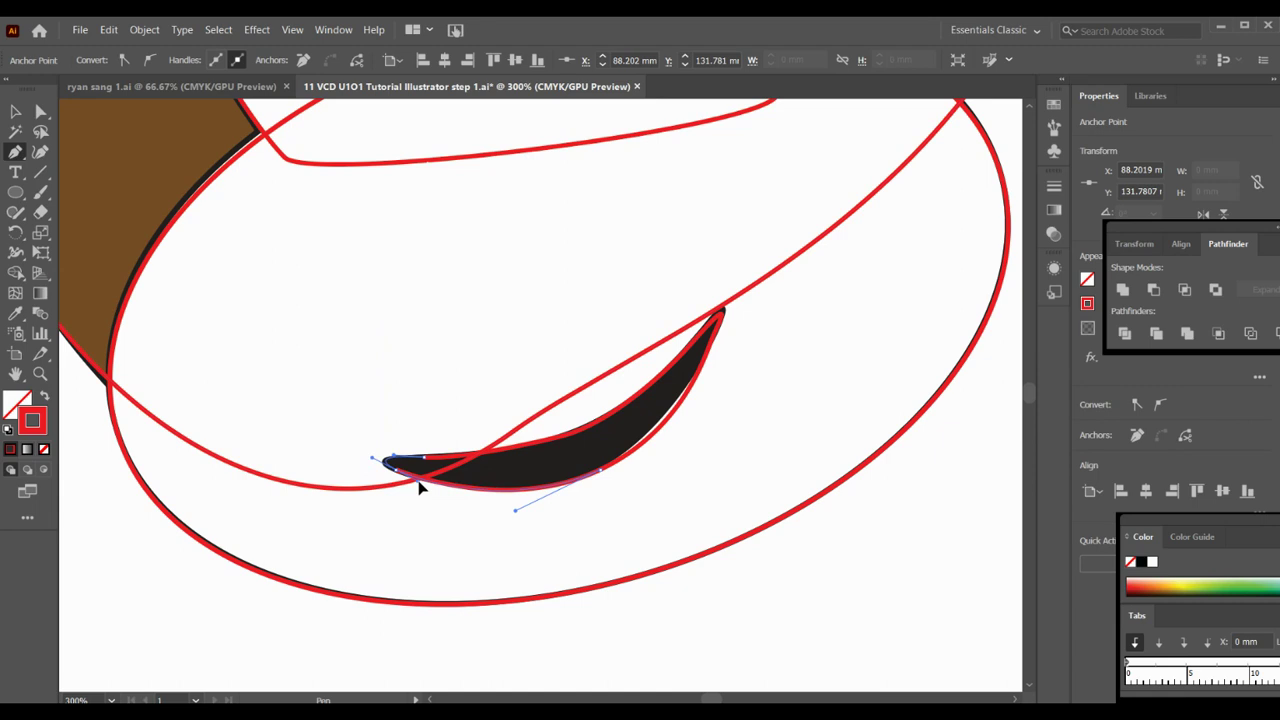
left_click(421, 487)
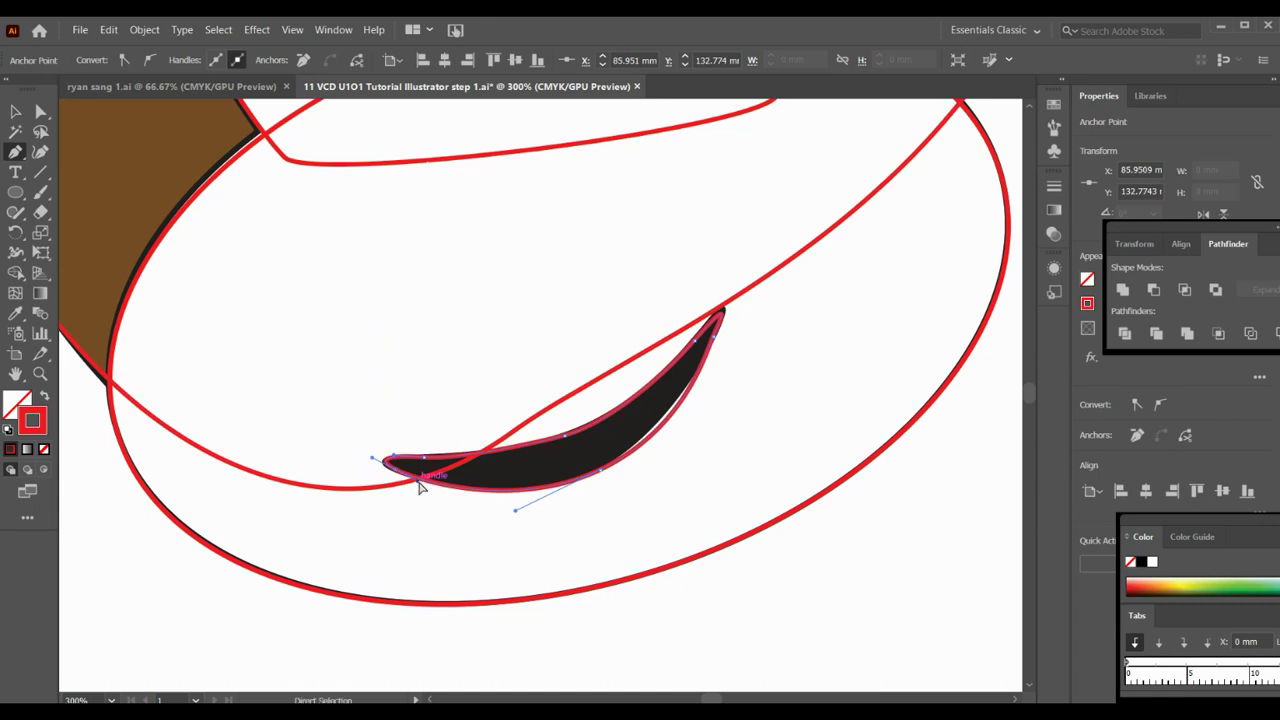
scroll(421, 487, "down", 2)
scroll(421, 487, "up", 1)
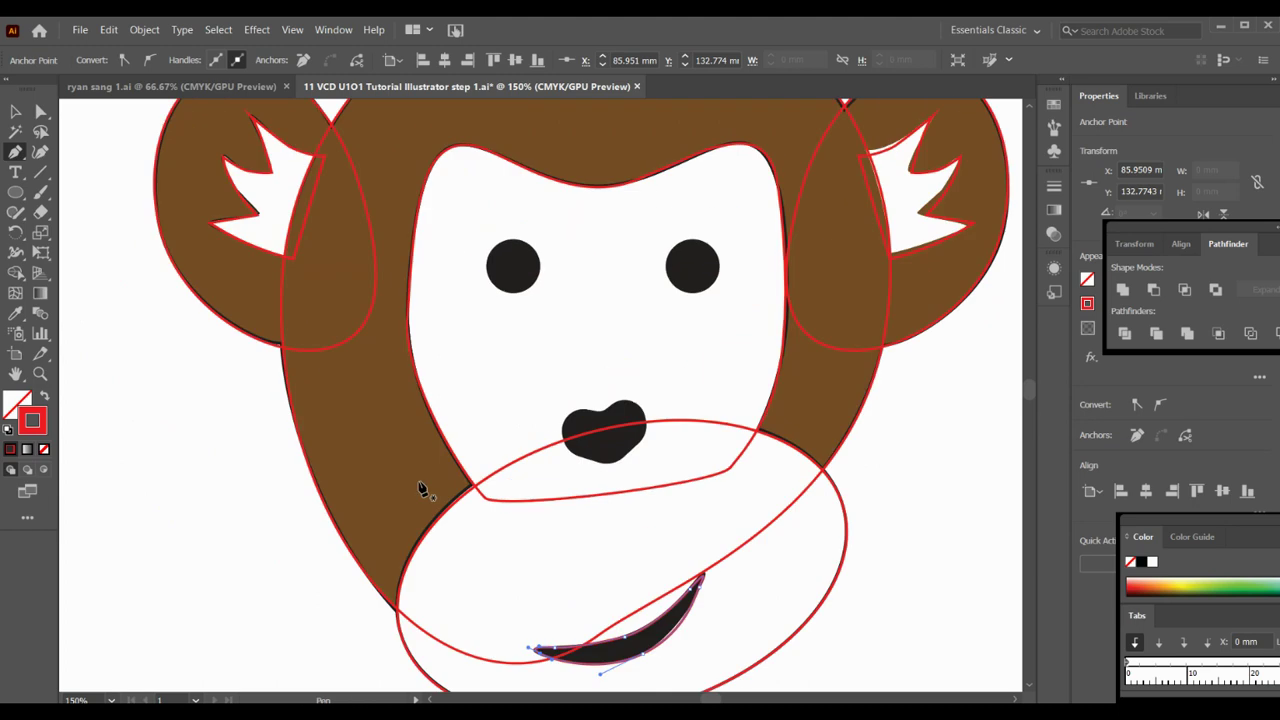
- Zoom in on the nose and trace a closed outline around its bumpy edge
left_click(40, 374)
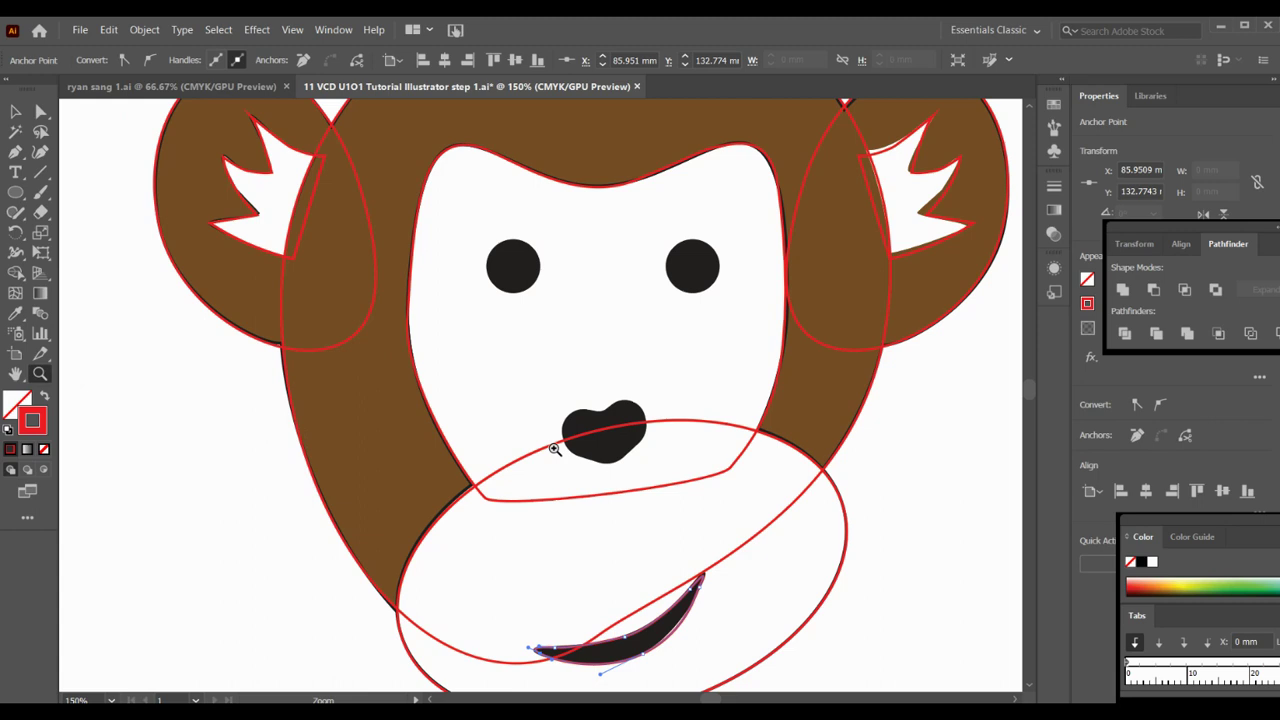
left_click_drag(554, 384, 600, 420)
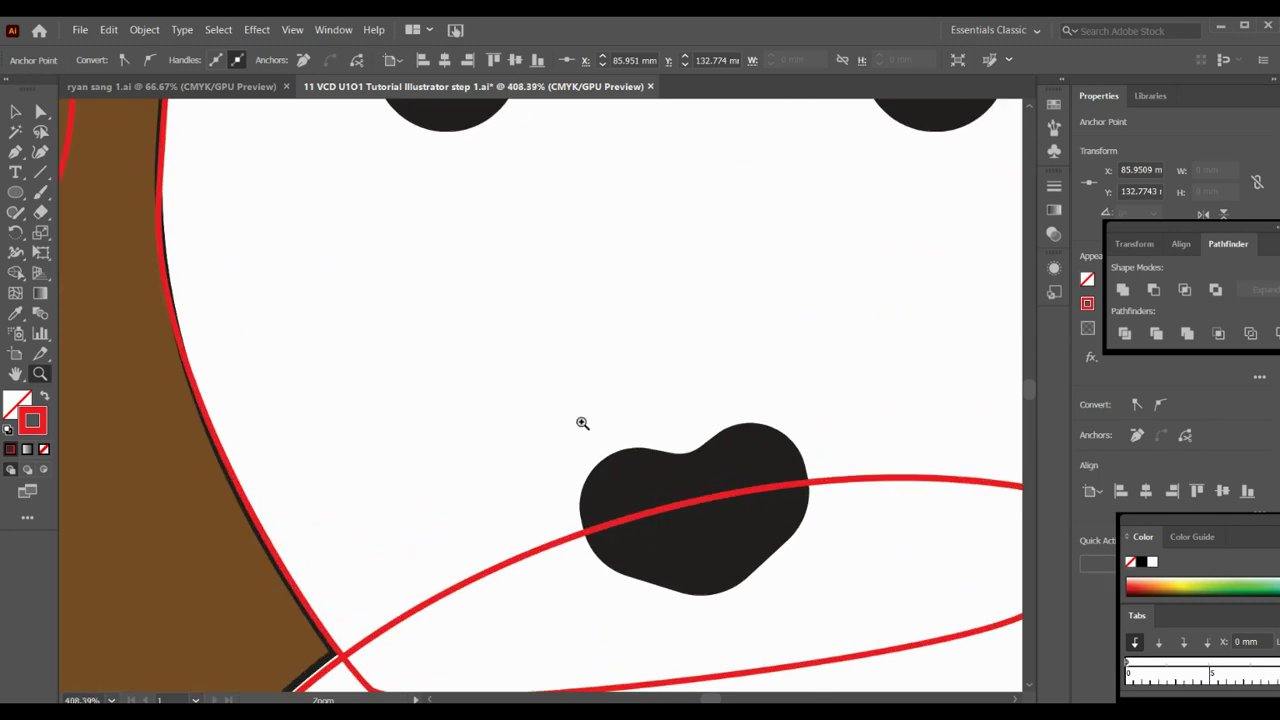
left_click(16, 151)
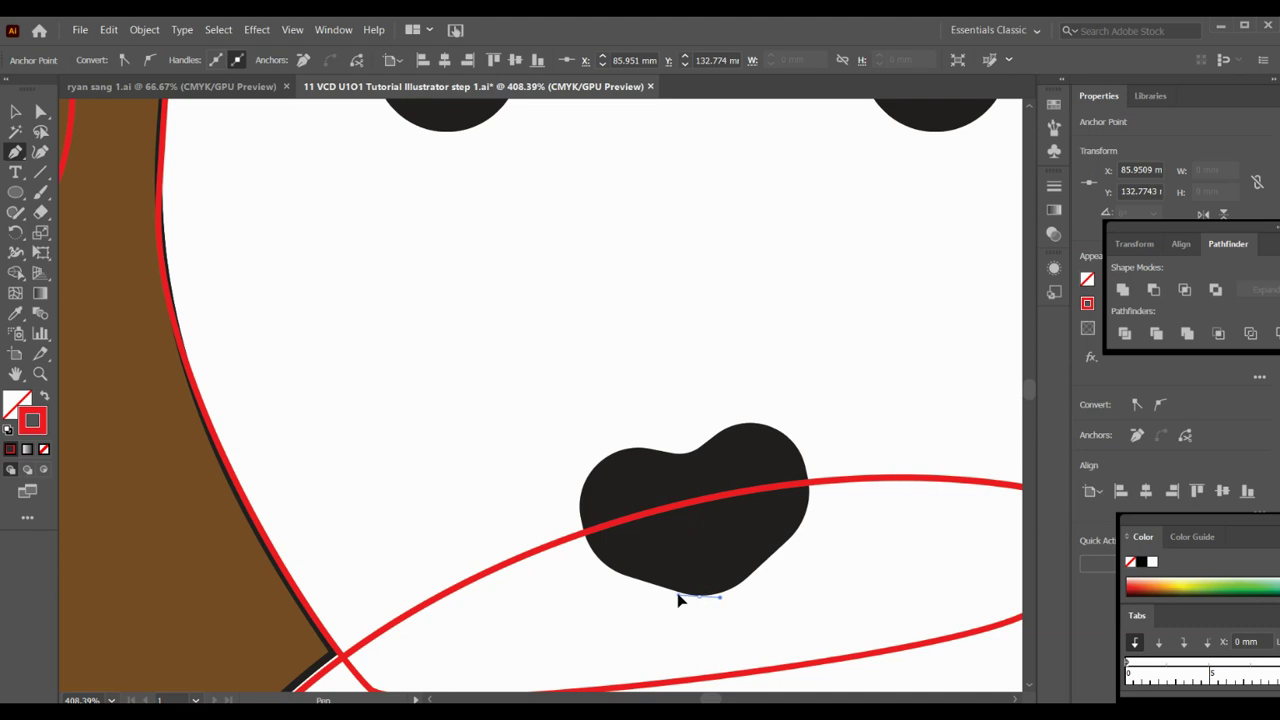
left_click(681, 598)
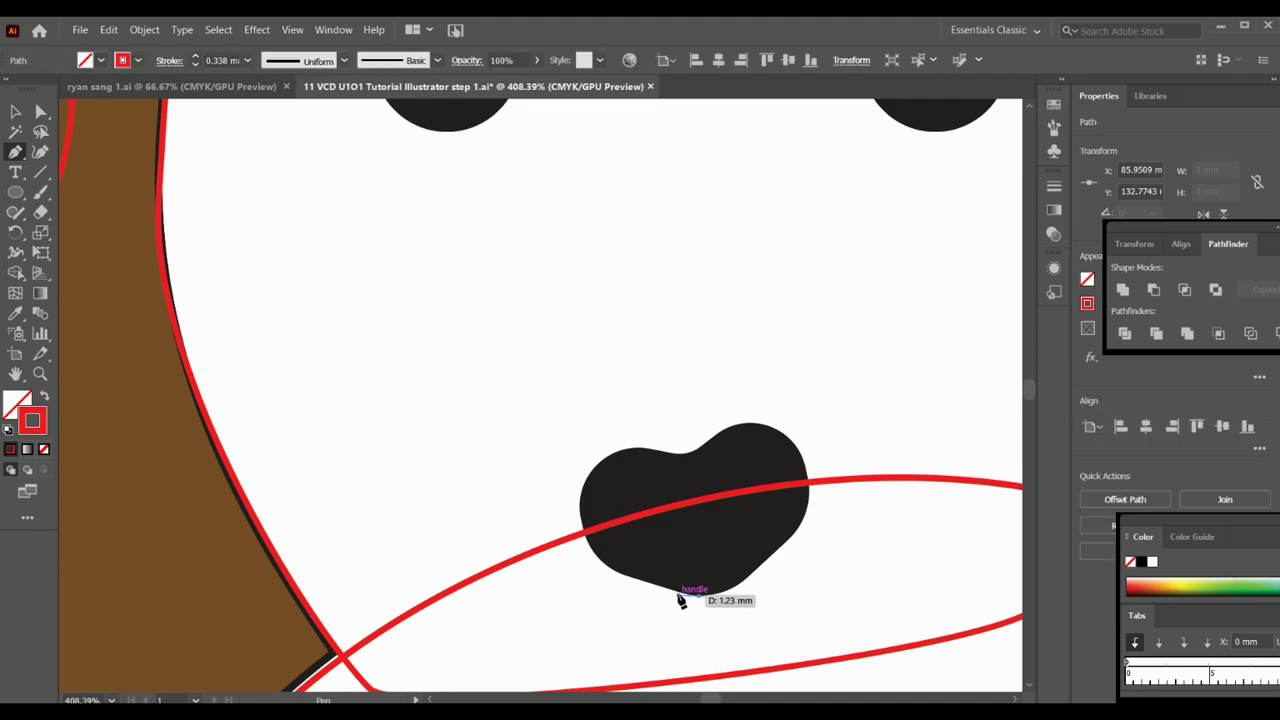
left_click(620, 578)
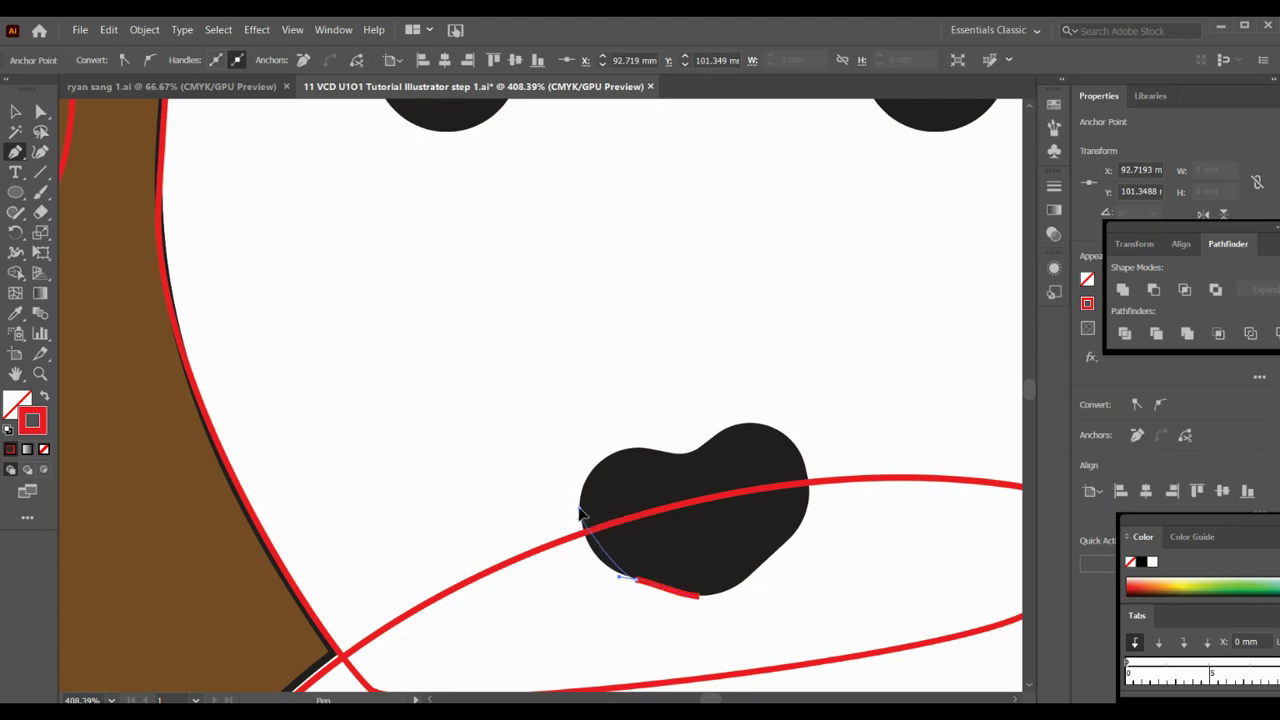
left_click_drag(583, 513, 583, 490)
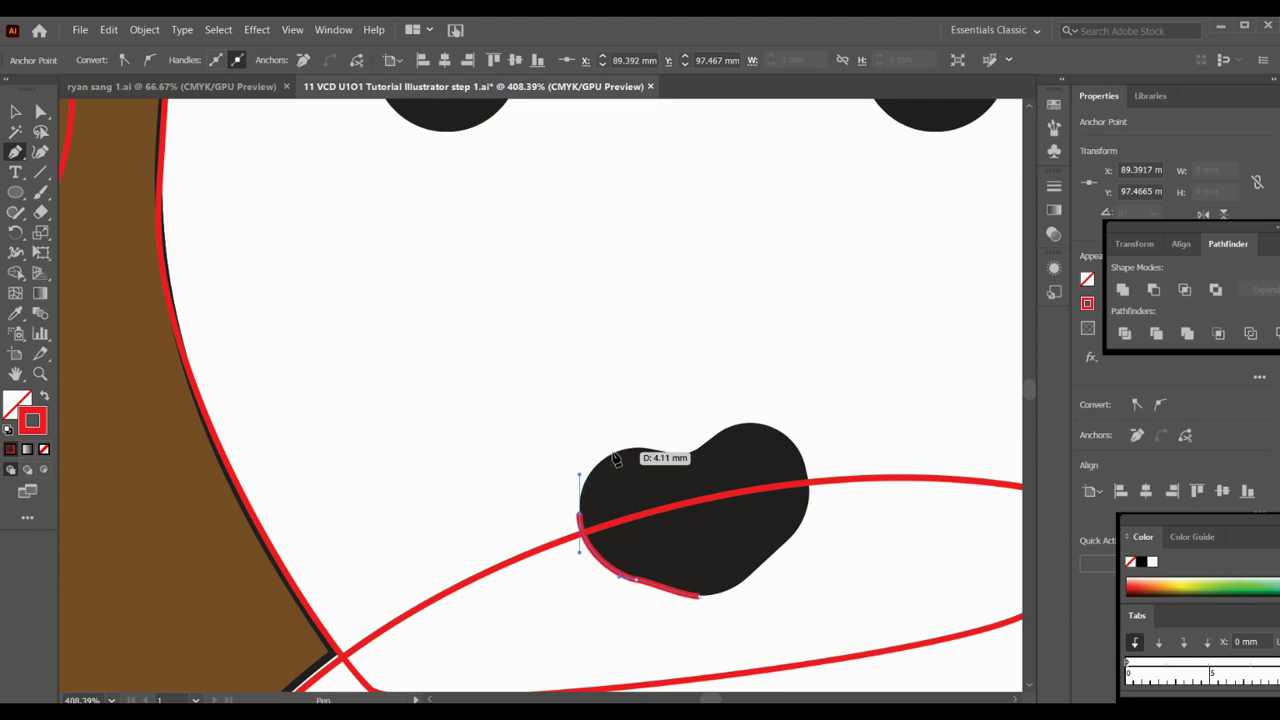
left_click_drag(633, 447, 636, 452)
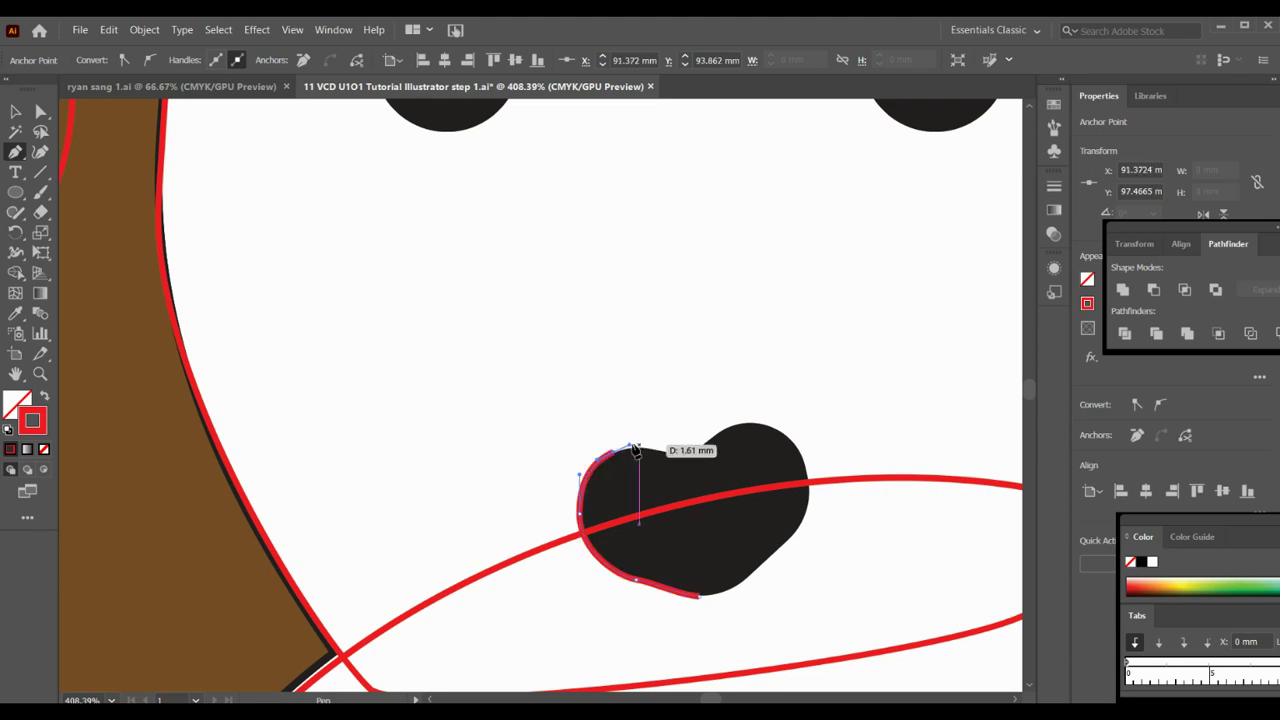
left_click(672, 455)
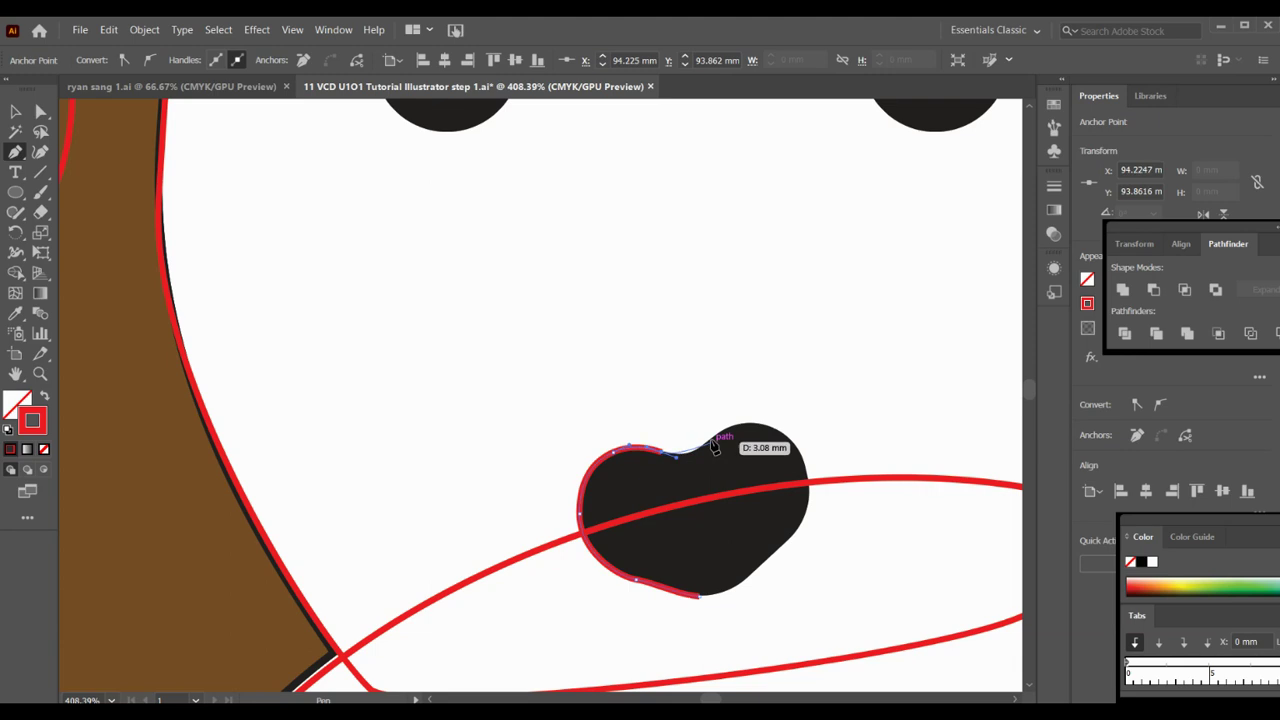
left_click(713, 446)
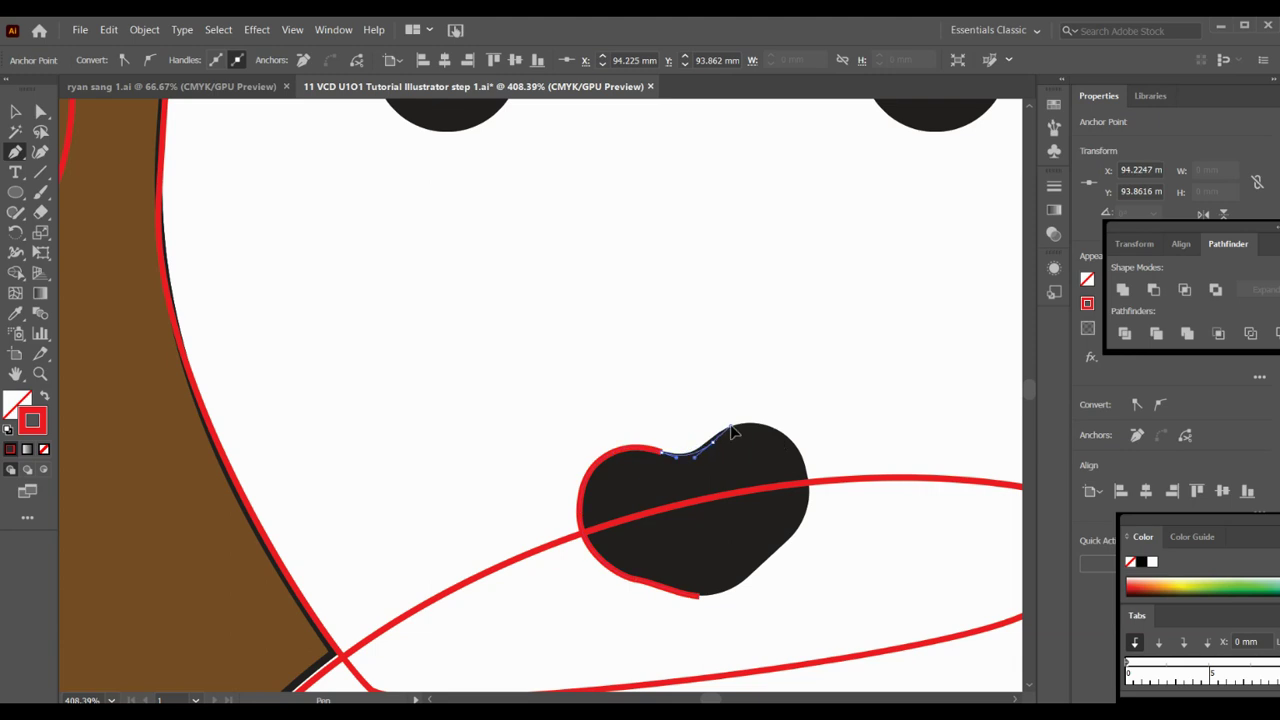
mouse_move(756, 425)
left_mouse_down()
mouse_move(818, 458)
mouse_move(812, 520)
mouse_move(765, 570)
mouse_move(684, 604)
left_mouse_up()
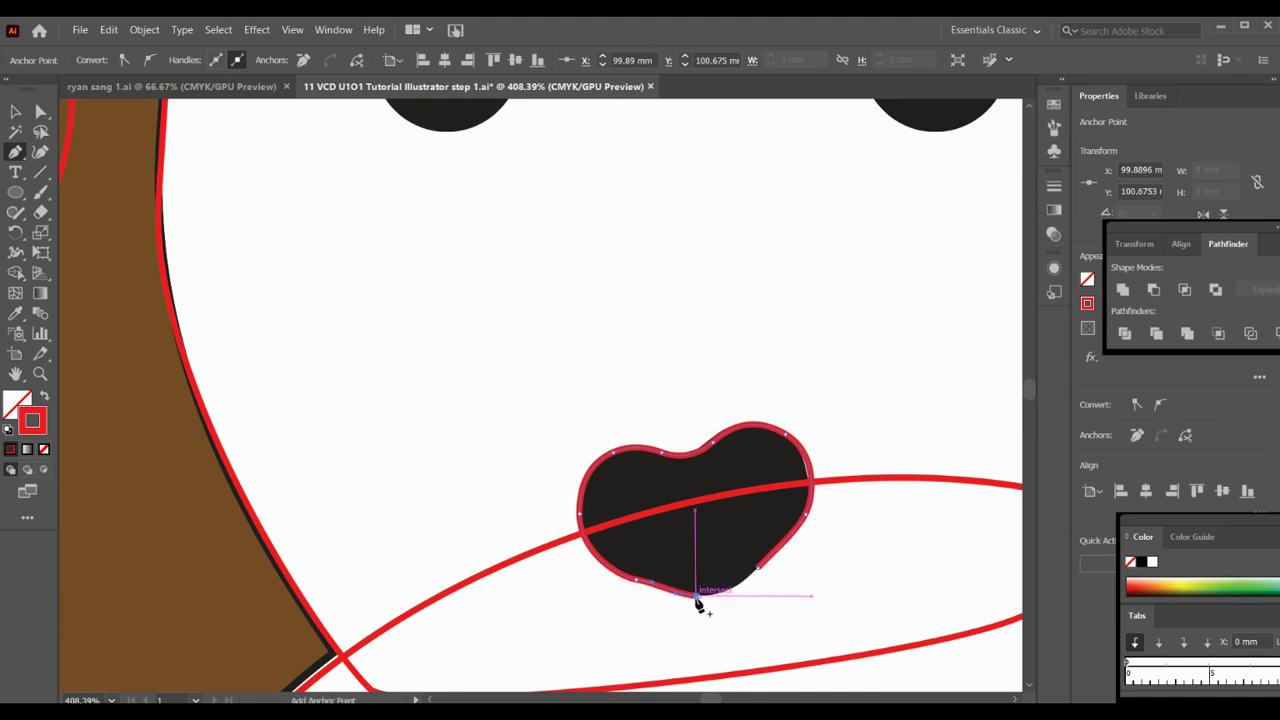
left_click(700, 600)
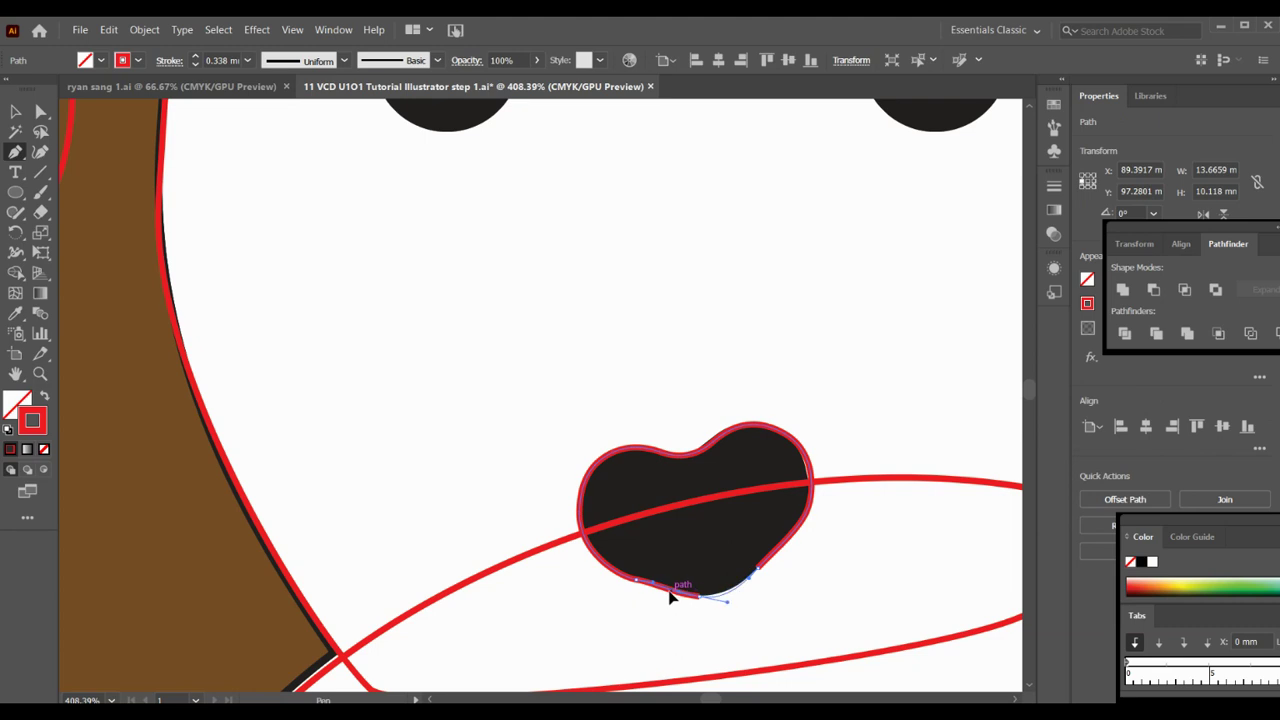
- With Direct Selection, nudge the nose outline's top-right and right anchors onto the edge
key("a")
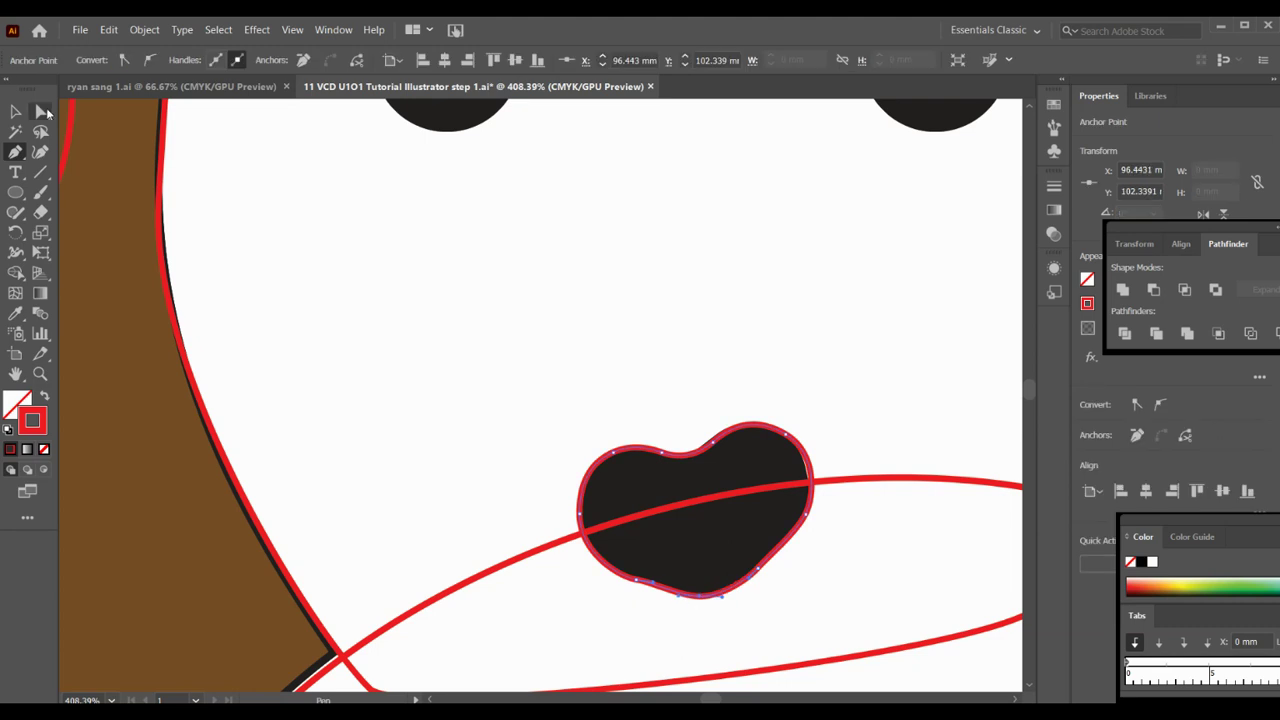
left_click(40, 112)
left_click(796, 440)
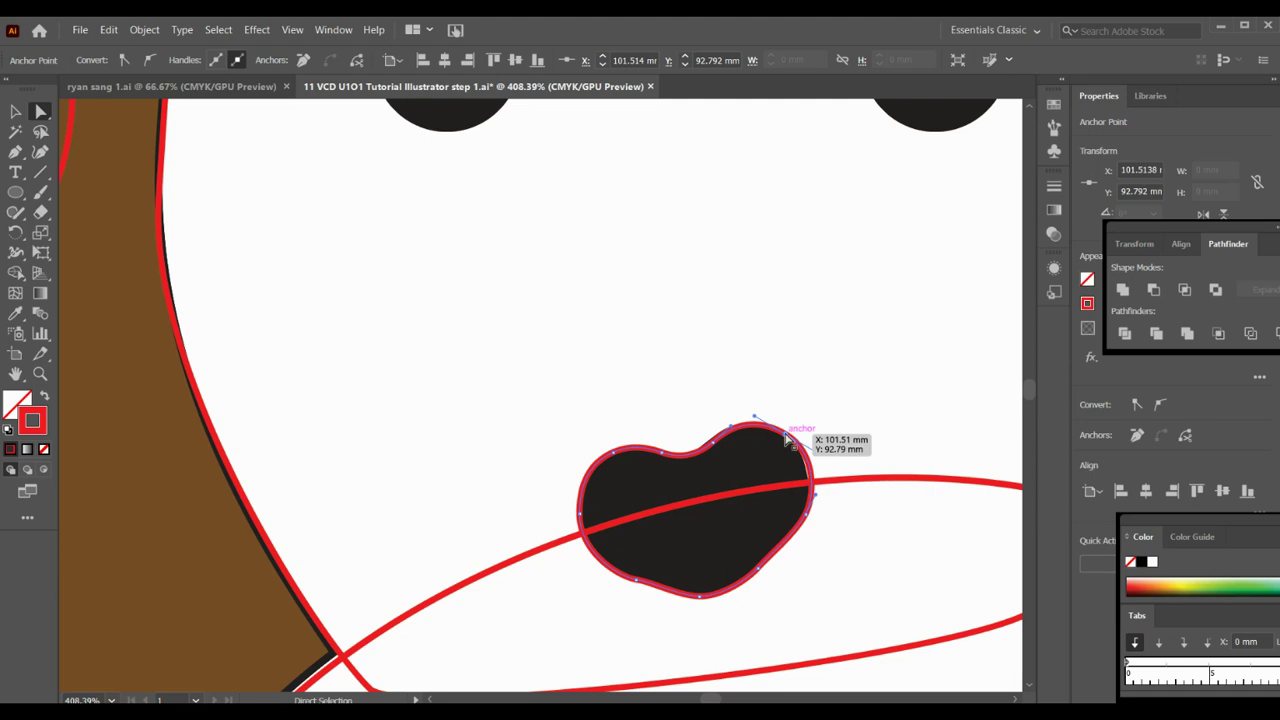
left_click_drag(790, 440, 784, 440)
left_click_drag(814, 496, 814, 500)
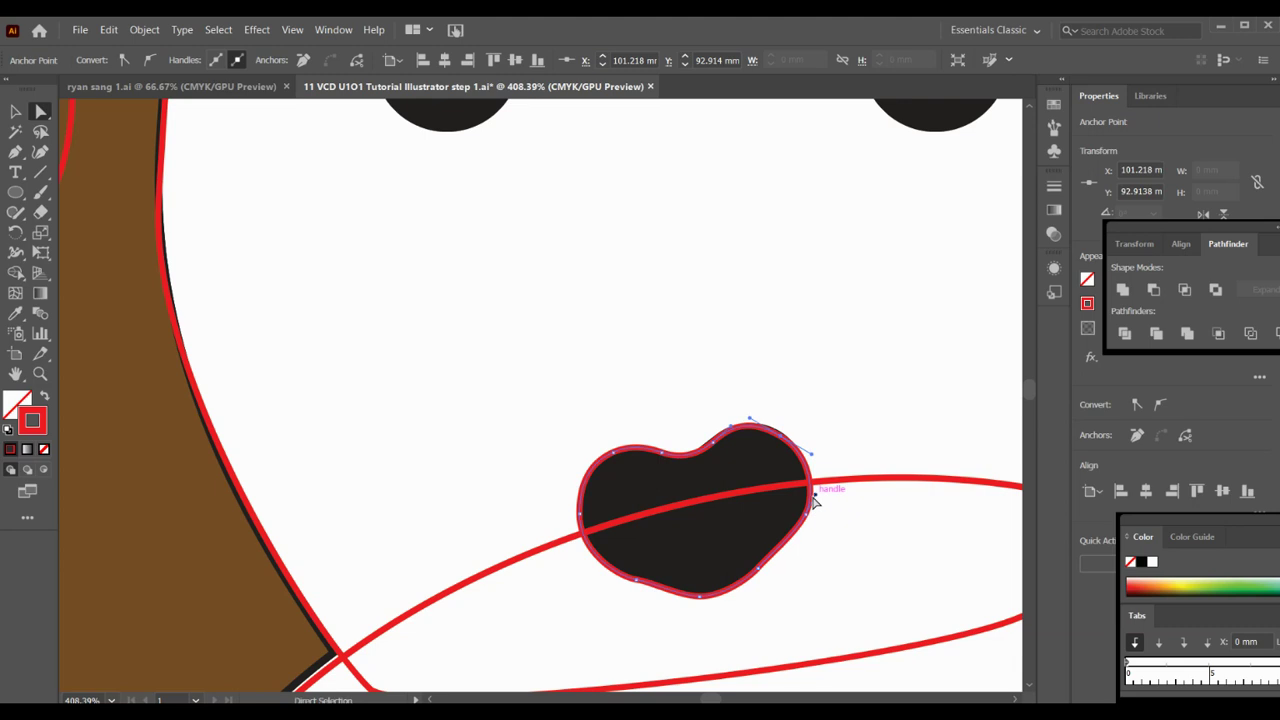
- Zoom in on the face and draw a circle over the left eye
key("ctrl+0")
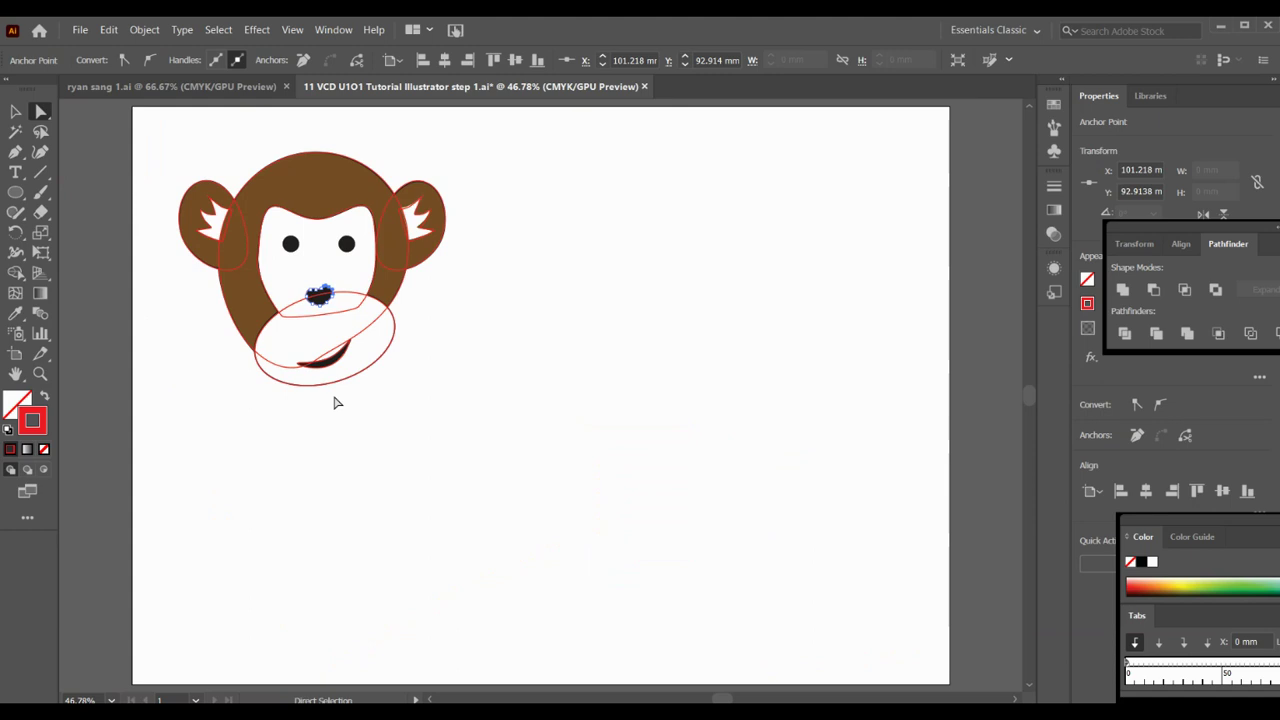
left_click(40, 375)
left_click(278, 232)
left_click(409, 277)
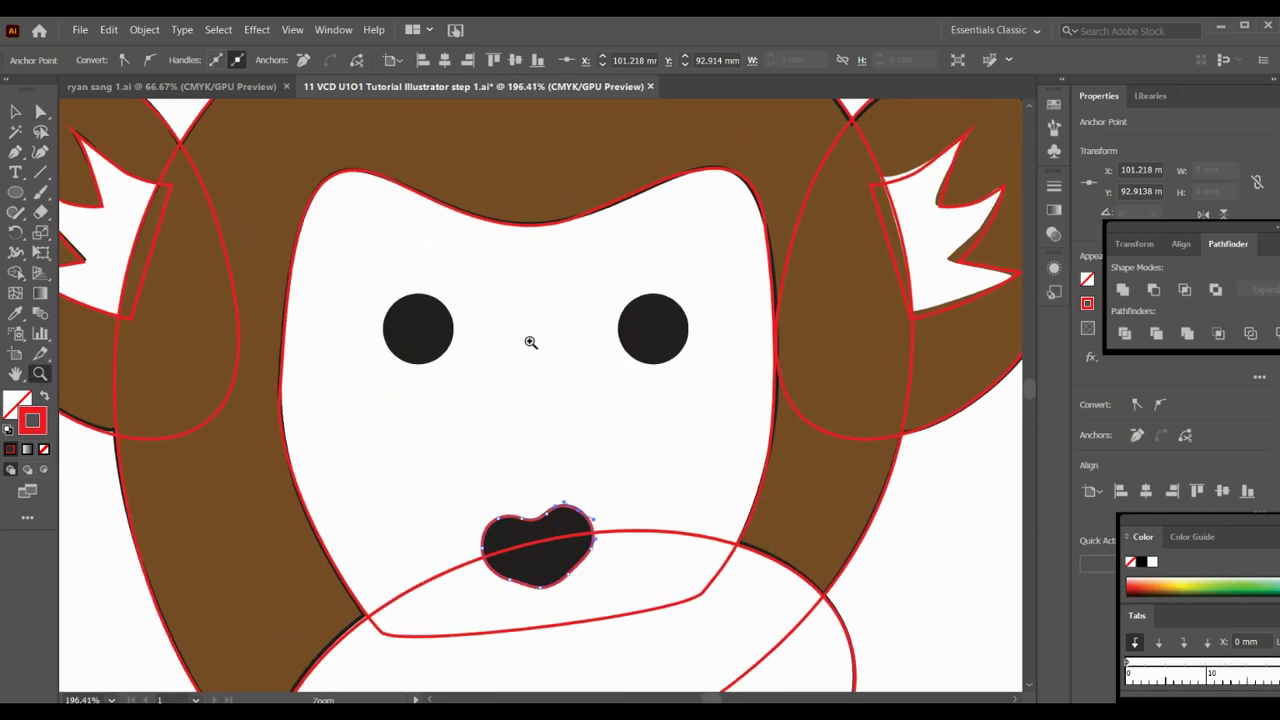
left_click(16, 194)
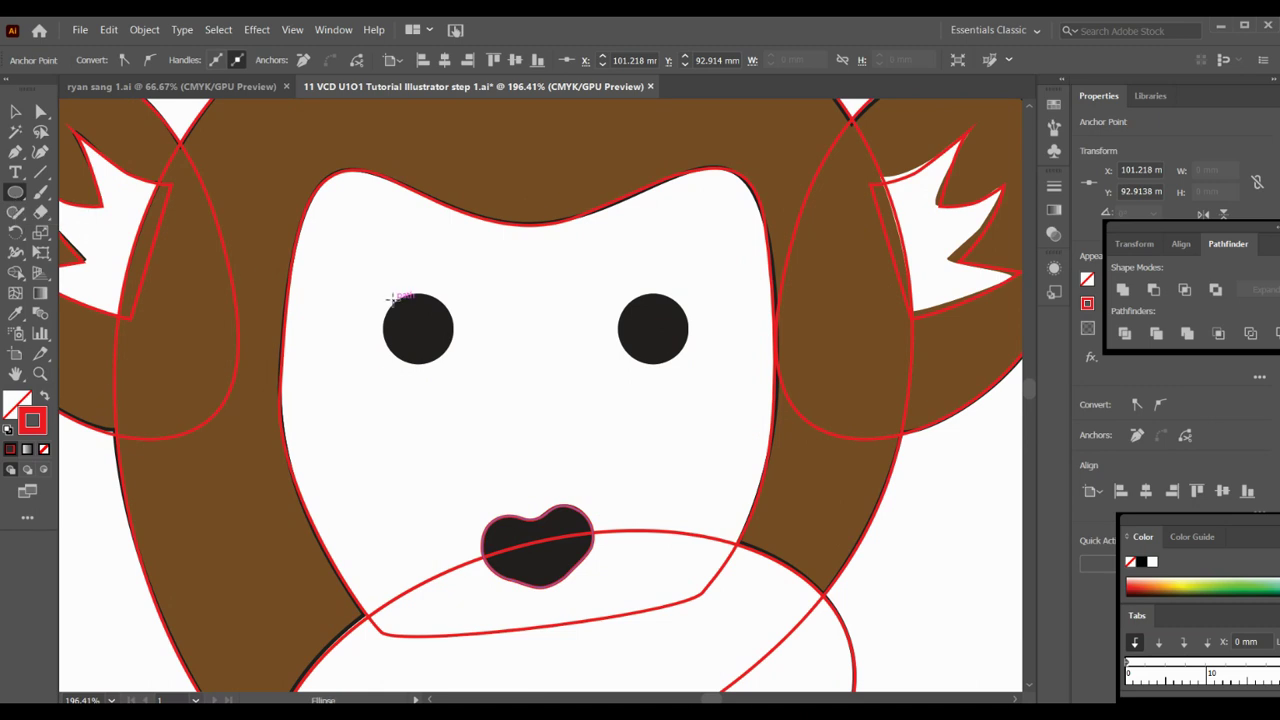
left_click_drag(389, 297, 452, 366)
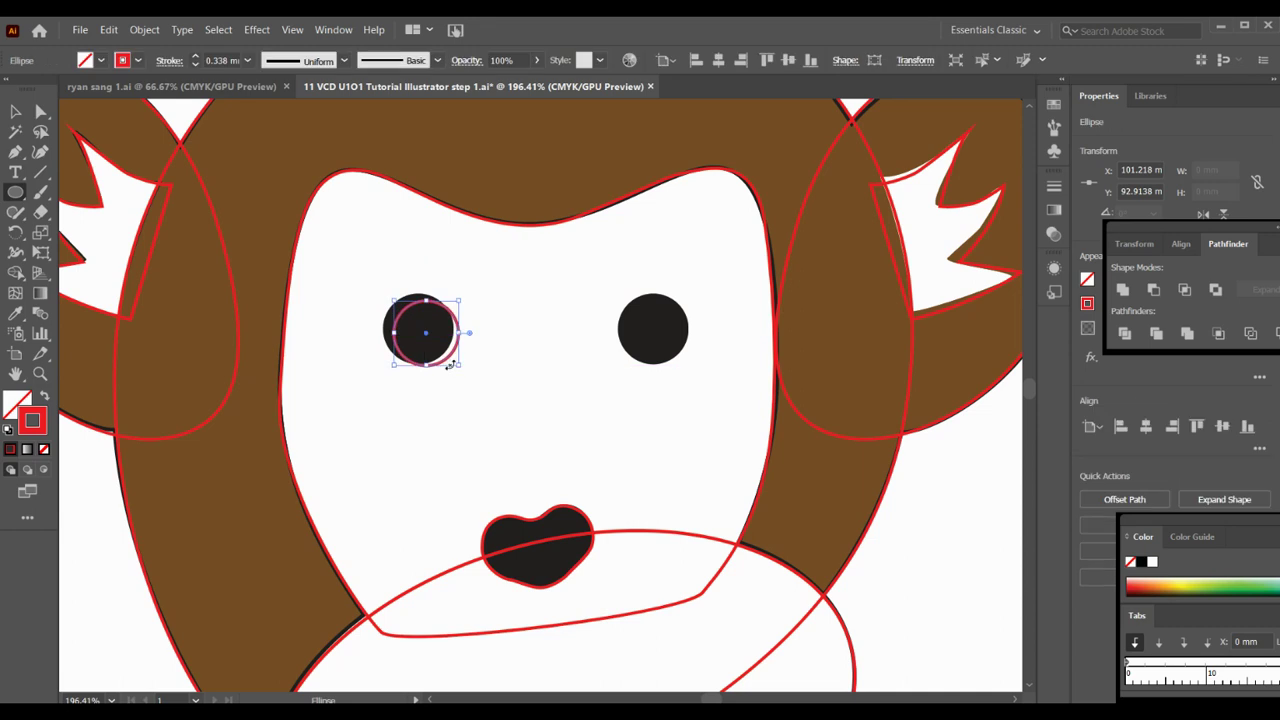
key("v")
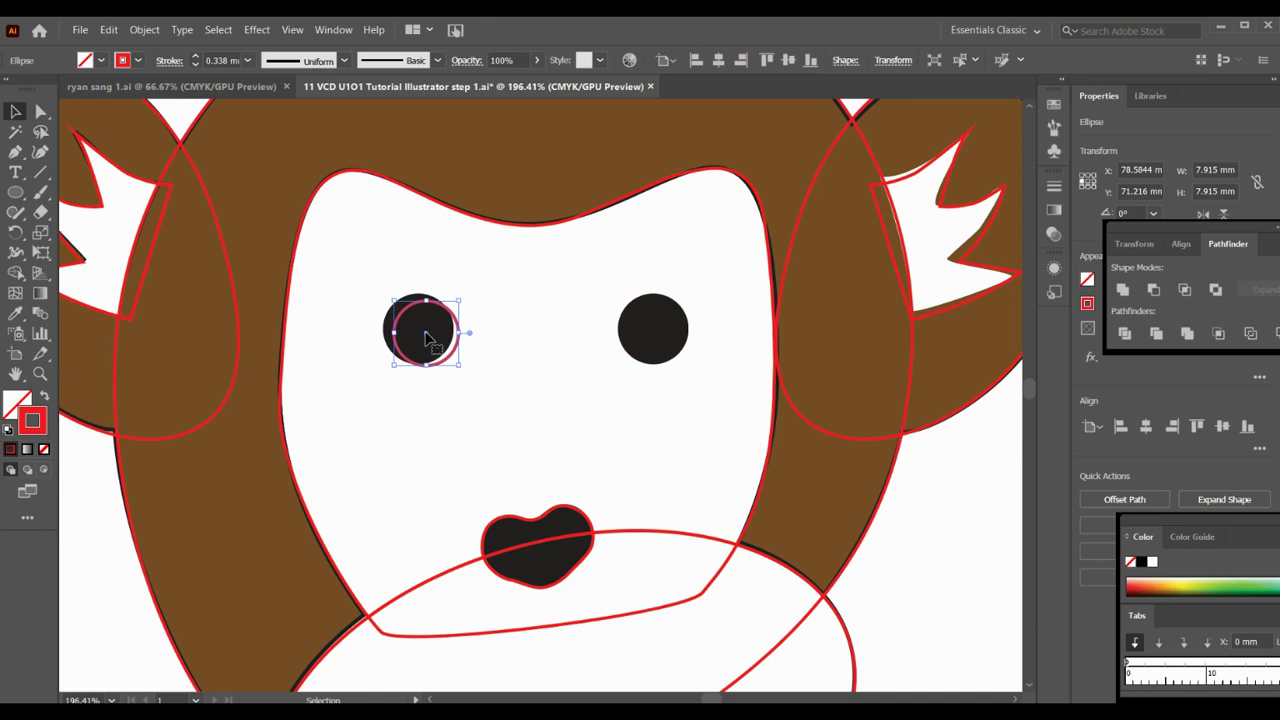
- Center the circle on the left eye and Alt-drag a copy onto the right eye
left_click_drag(428, 340, 420, 333)
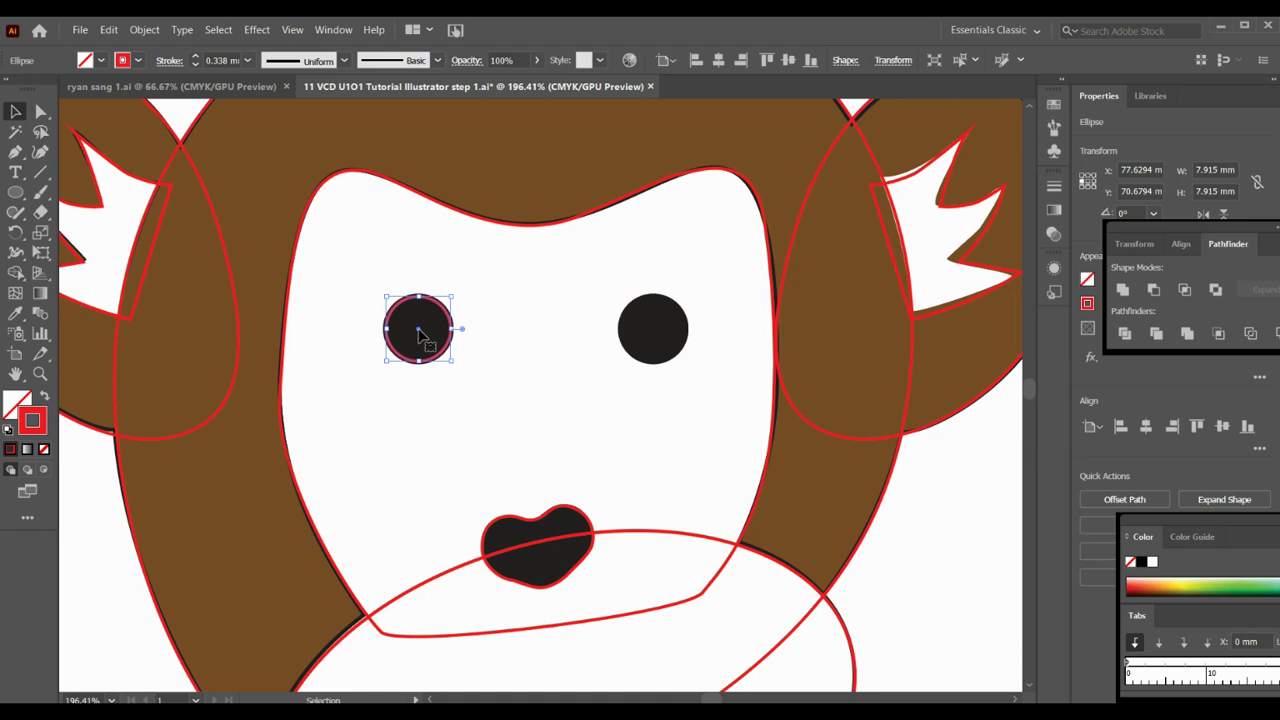
left_click_drag(420, 333, 448, 333)
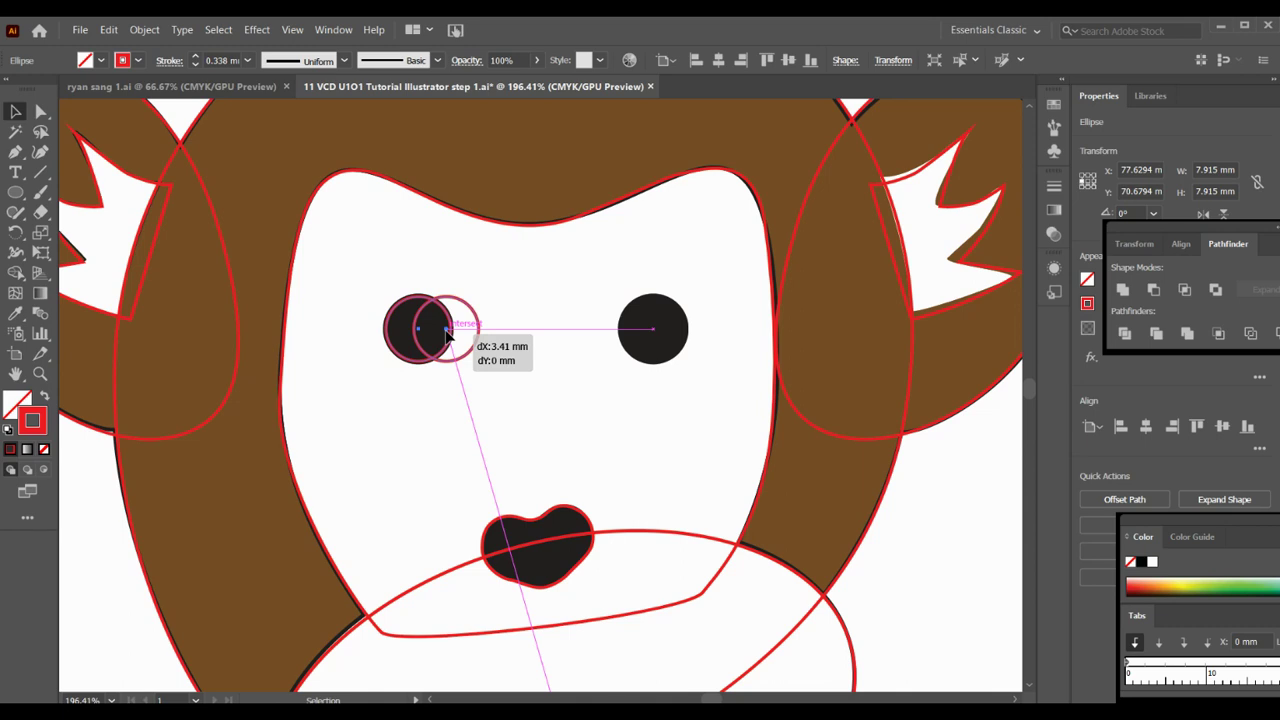
left_click_drag(448, 333, 448, 333)
left_click_drag(447, 333, 600, 340)
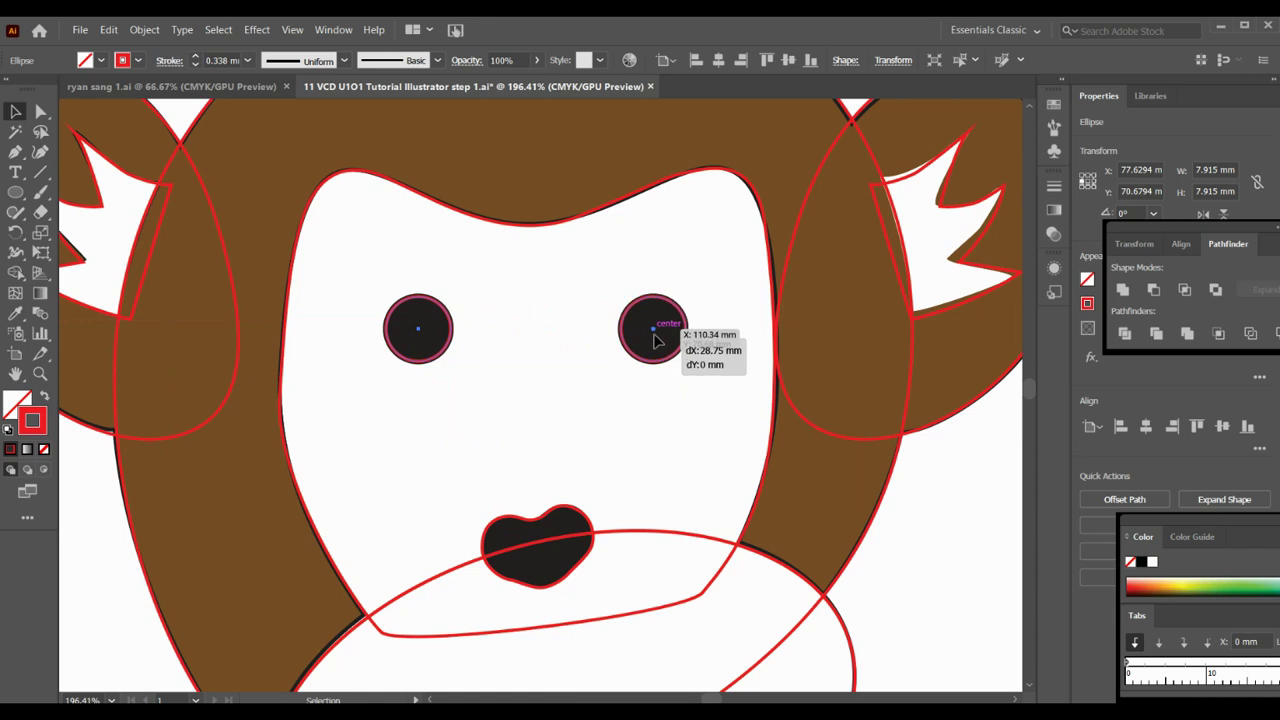
left_click_drag(600, 340, 655, 340)
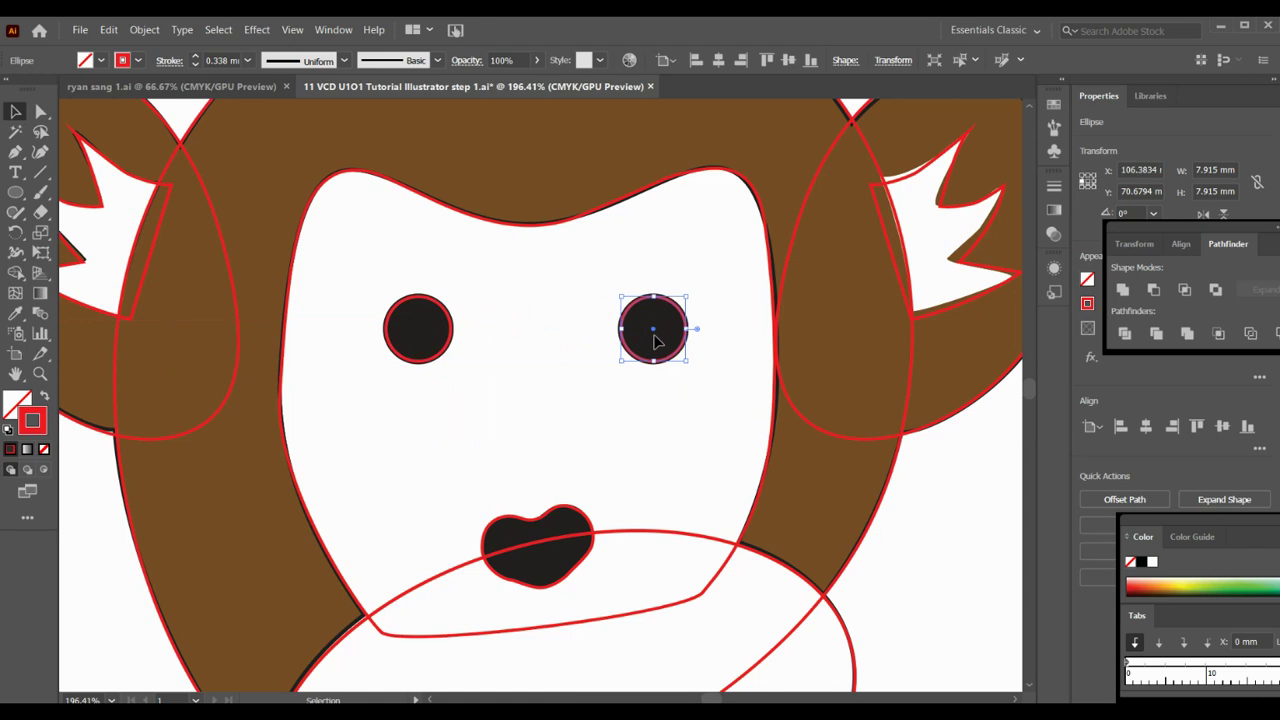
scroll(655, 340, "down", 3)
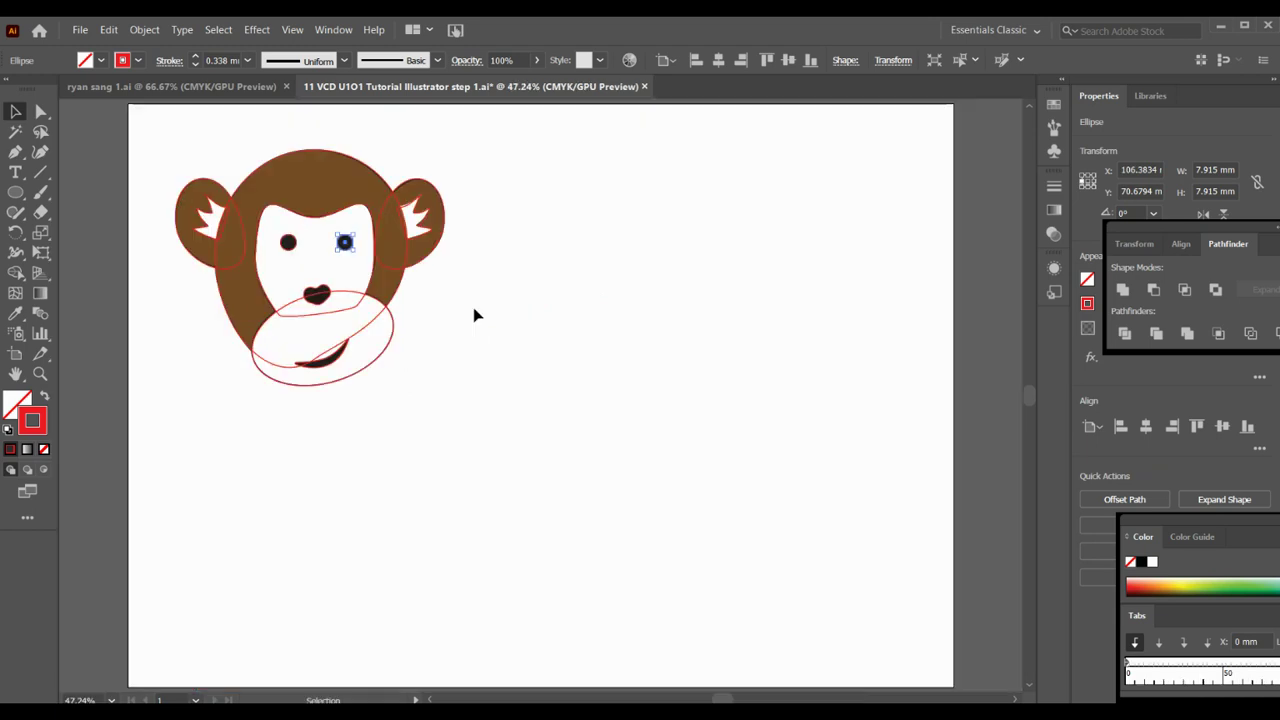
left_click(40, 374)
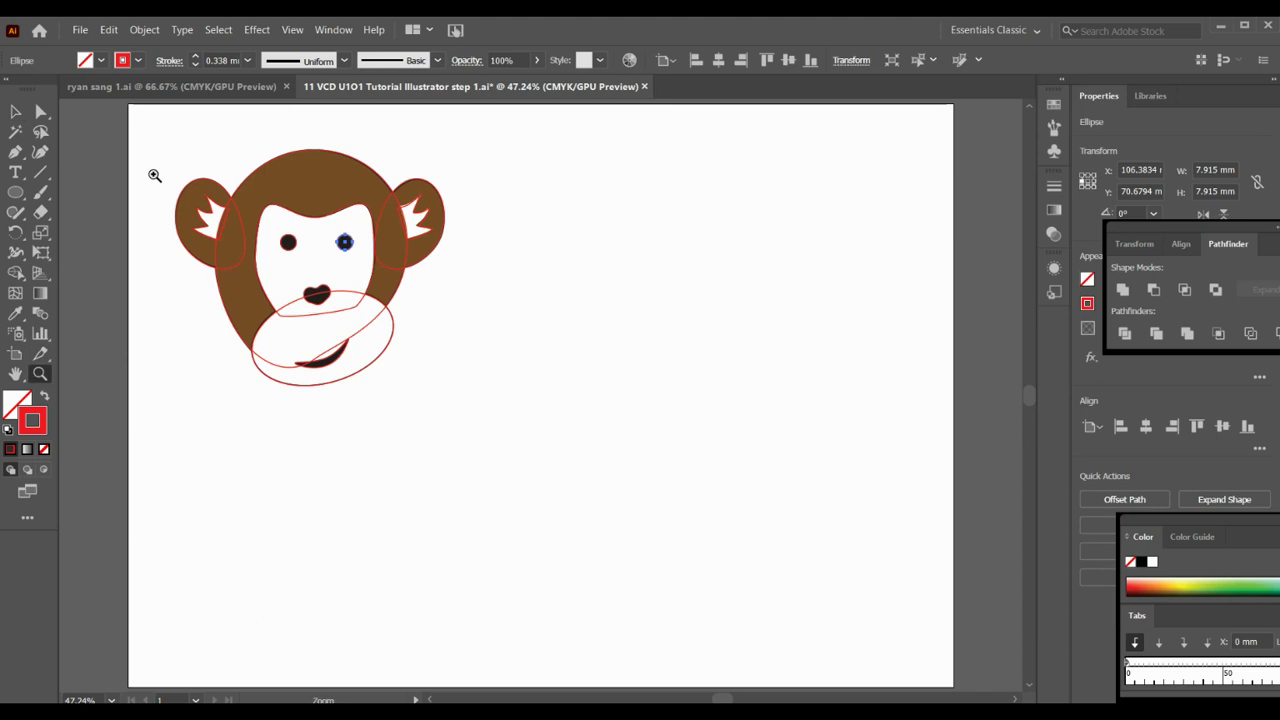
left_click_drag(165, 131, 286, 201)
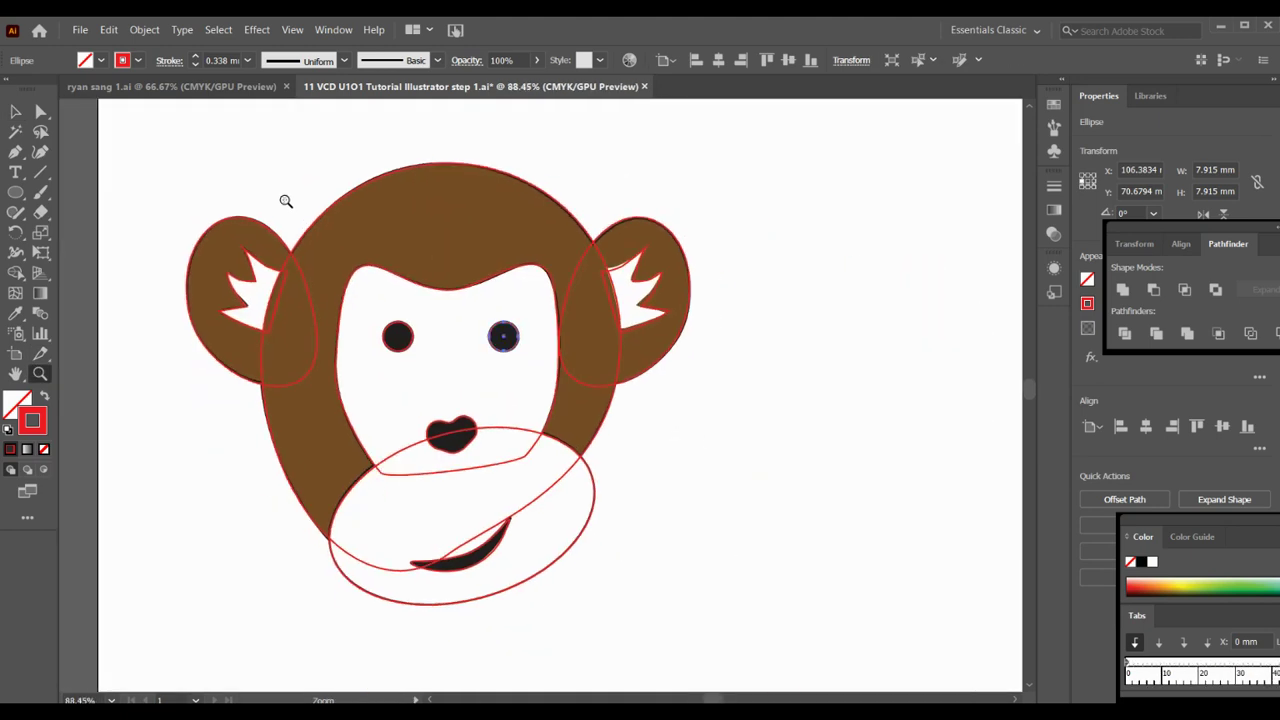